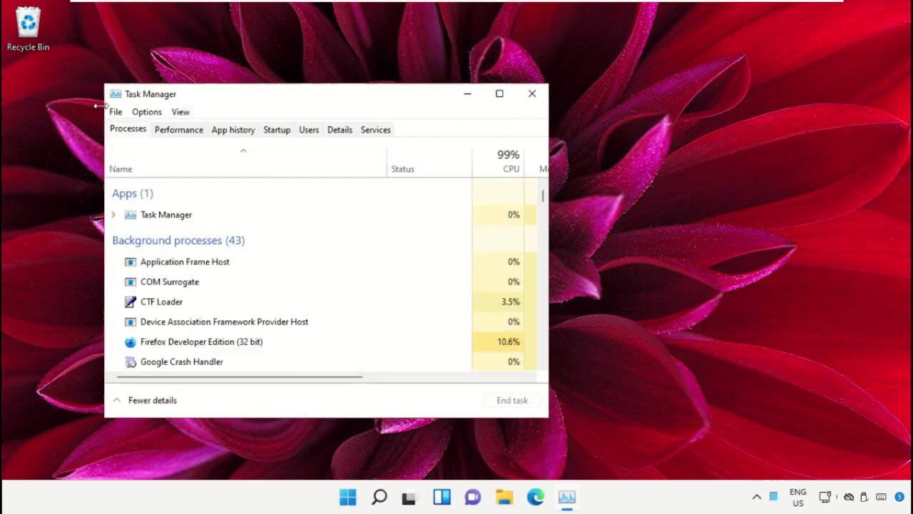
Start a new task from Task Manager and open the file browser to choose its program.
{"action": "left_click", "coordinate": [115, 114]}
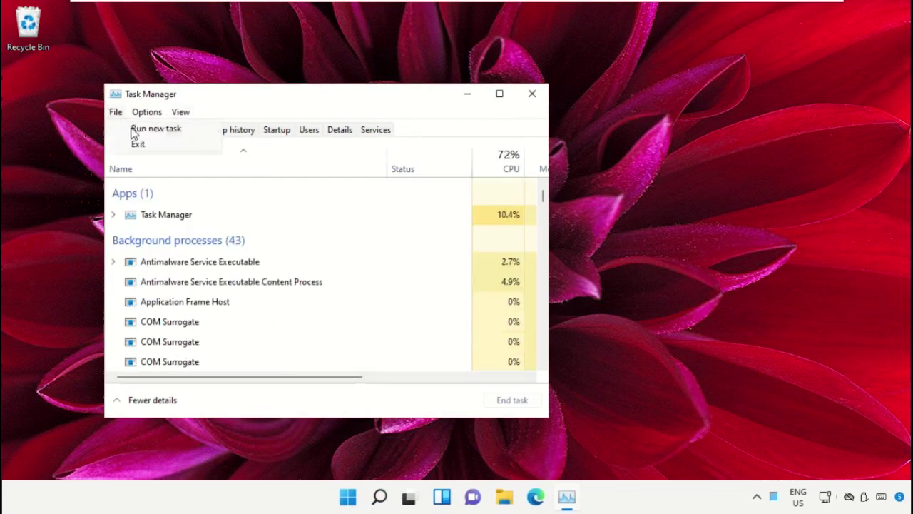
{"action": "left_click", "coordinate": [191, 134]}
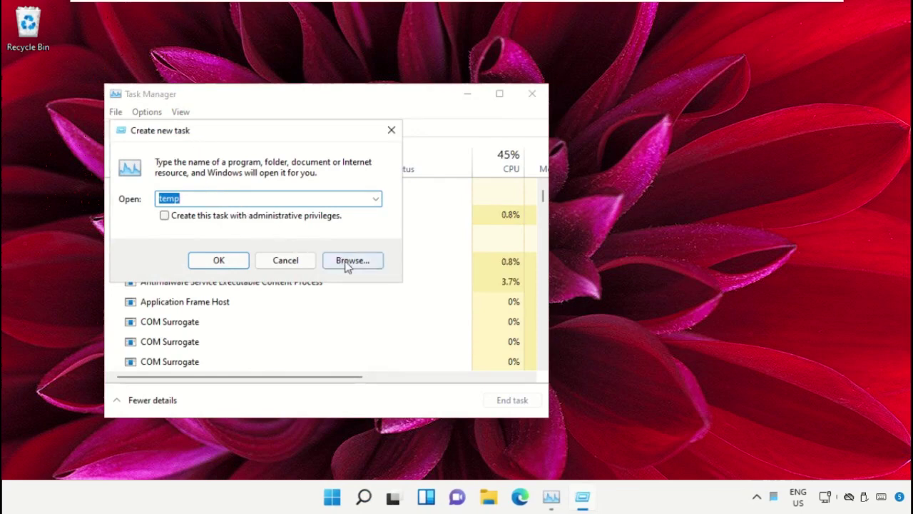
{"action": "left_click", "coordinate": [349, 262]}
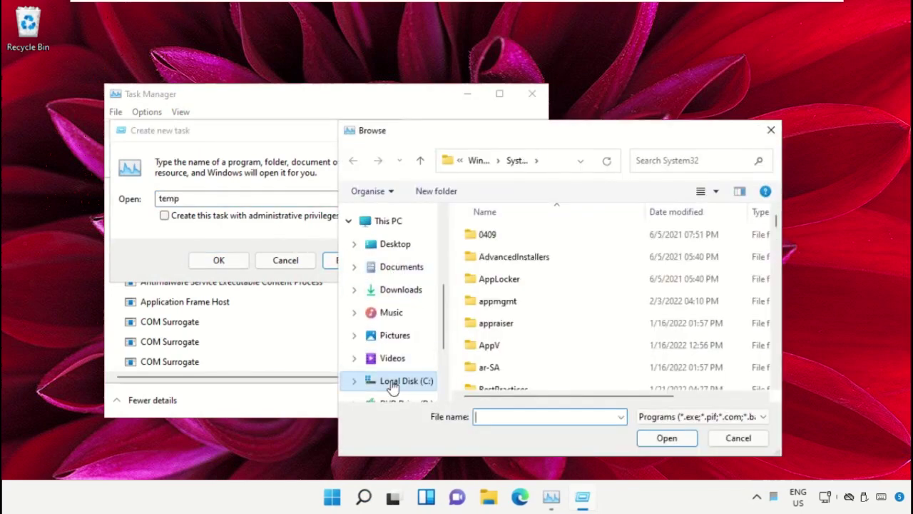
Go to Local Disk (C:) under This PC in the file browser.
{"action": "scroll", "coordinate": [394, 385], "scroll_direction": "down", "scroll_amount": 1}
{"action": "left_click", "coordinate": [396, 357]}
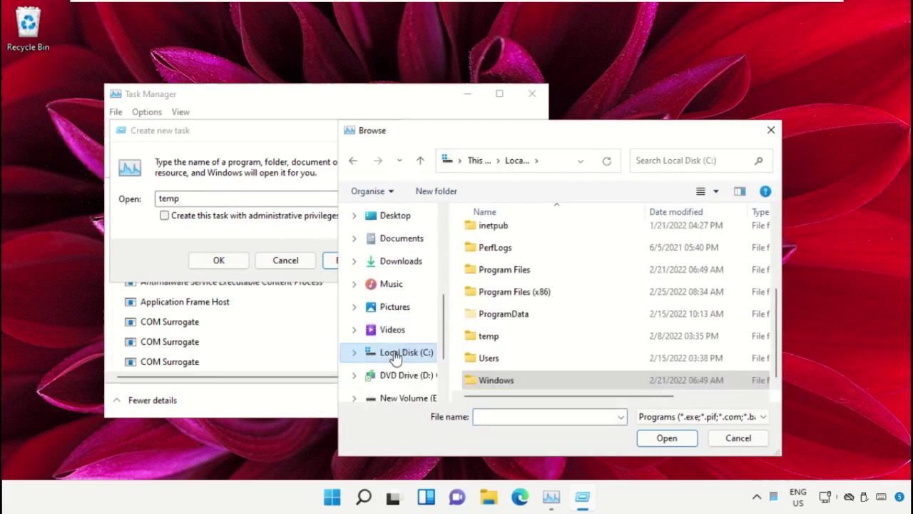
{"action": "scroll", "coordinate": [394, 256], "scroll_direction": "up", "scroll_amount": 2}
{"action": "left_click", "coordinate": [396, 250]}
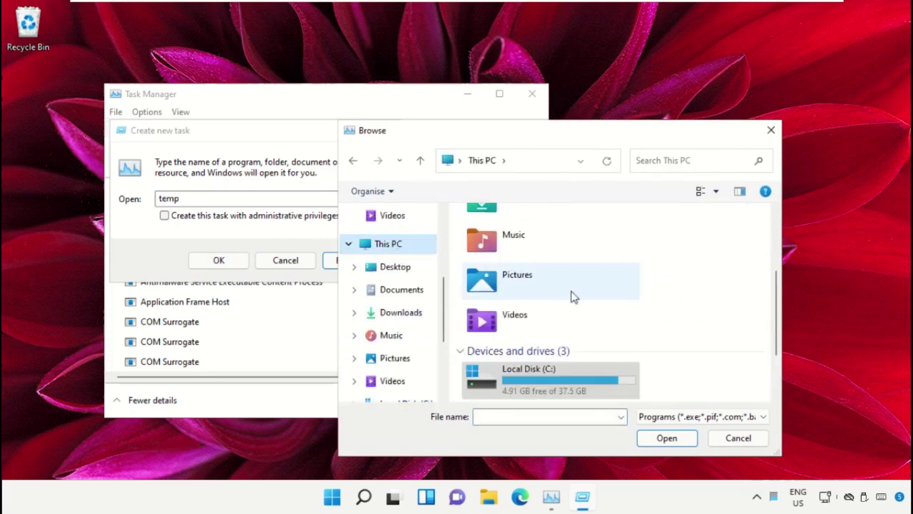
{"action": "scroll", "coordinate": [577, 310], "scroll_direction": "down", "scroll_amount": 2}
{"action": "scroll", "coordinate": [525, 365], "scroll_direction": "up", "scroll_amount": 3}
{"action": "scroll", "coordinate": [587, 336], "scroll_direction": "down", "scroll_amount": 2}
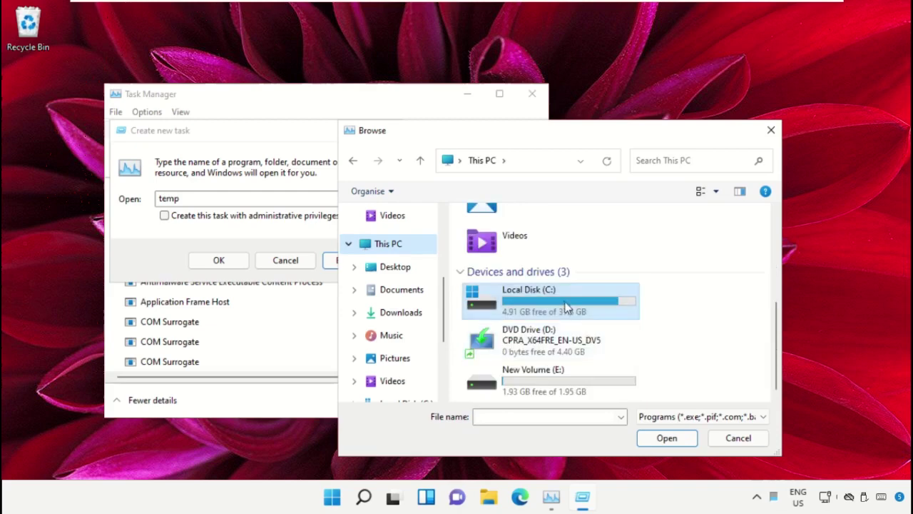
{"action": "double_click", "coordinate": [565, 301]}
Open the System32 folder inside the Windows folder on Local Disk (C:).
{"action": "scroll", "coordinate": [514, 261], "scroll_direction": "down", "scroll_amount": 3}
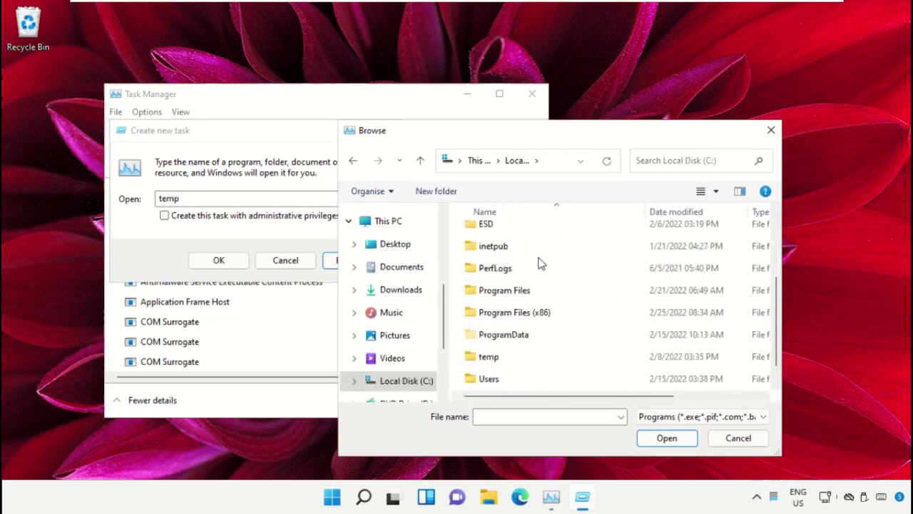
{"action": "double_click", "coordinate": [501, 382]}
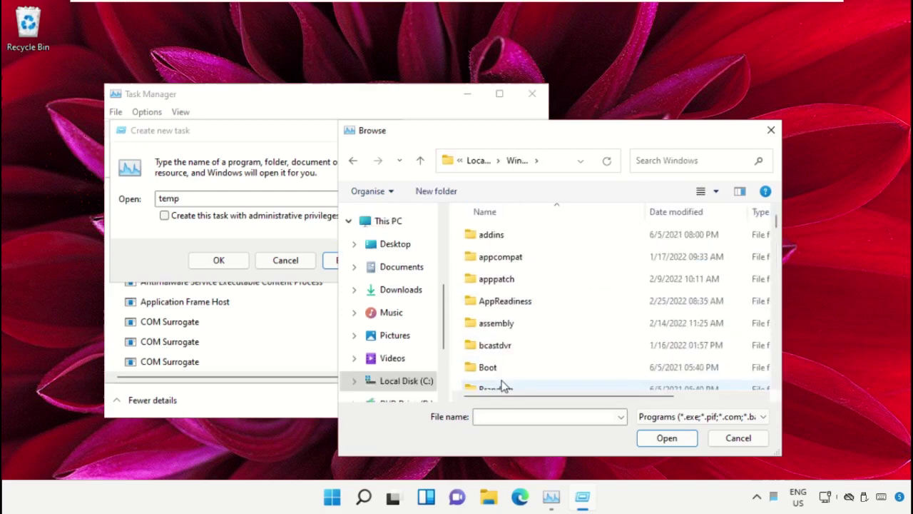
{"action": "left_click", "coordinate": [531, 264]}
{"action": "scroll", "coordinate": [532, 278], "scroll_direction": "down", "scroll_amount": 13}
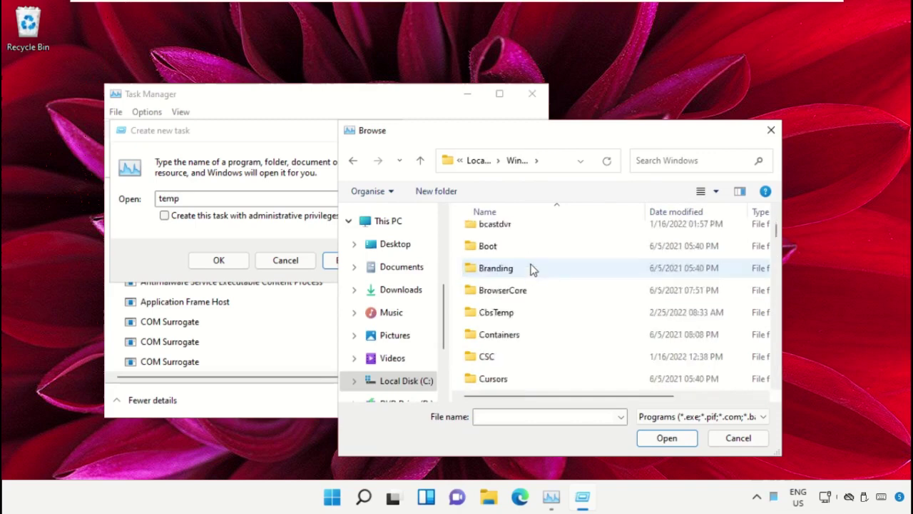
{"action": "scroll", "coordinate": [528, 331], "scroll_direction": "down", "scroll_amount": 6}
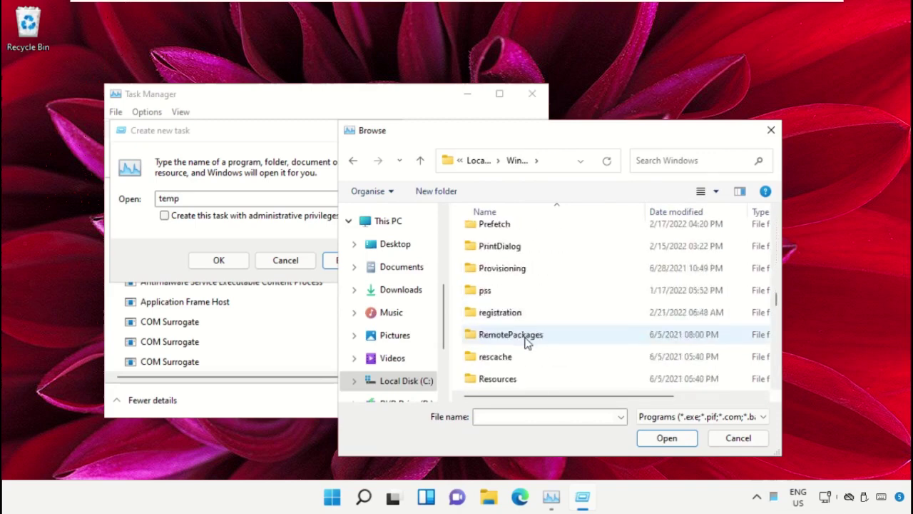
{"action": "scroll", "coordinate": [526, 340], "scroll_direction": "down", "scroll_amount": 1}
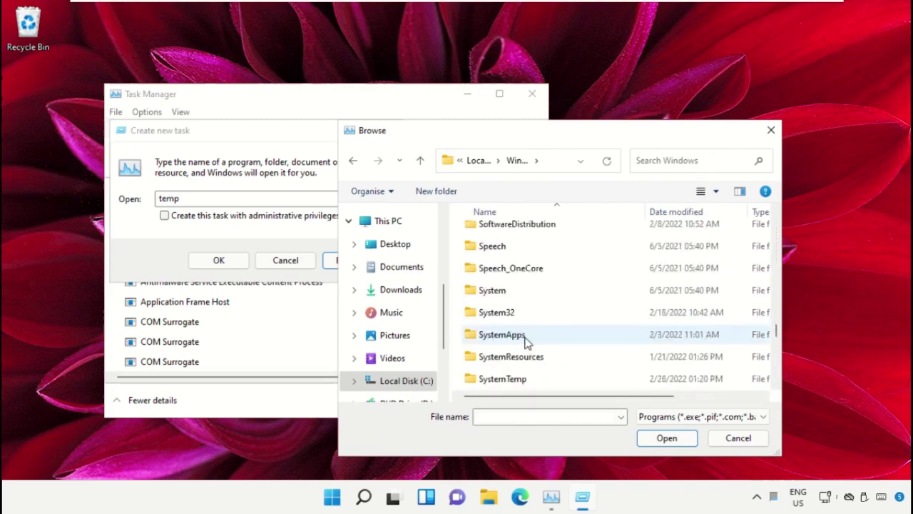
{"action": "double_click", "coordinate": [509, 312]}
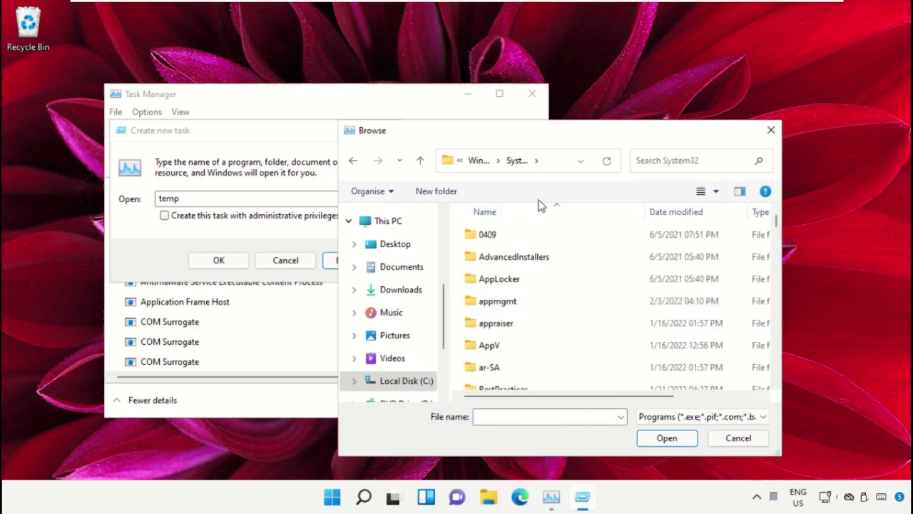
Find cmd.exe in the System32 folder and choose it as the program for the new task.
{"action": "scroll", "coordinate": [539, 320], "scroll_direction": "down", "scroll_amount": 10}
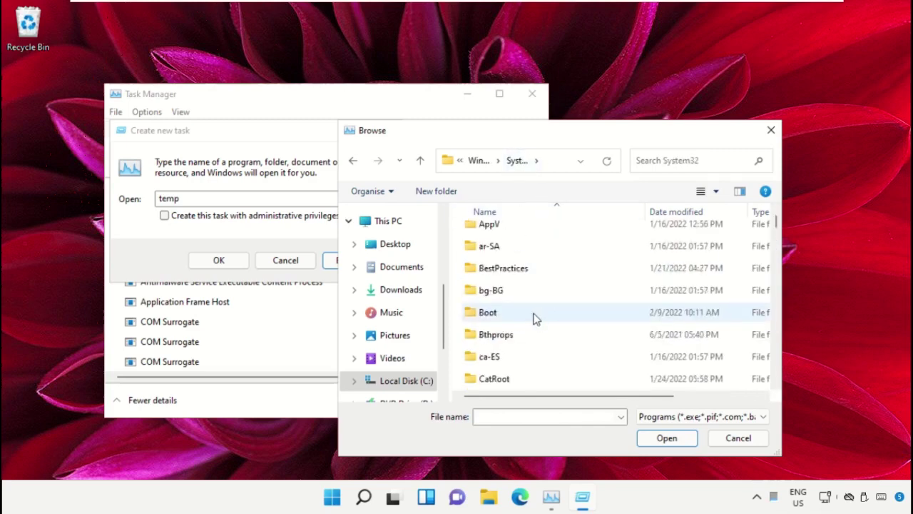
{"action": "scroll", "coordinate": [536, 314], "scroll_direction": "down", "scroll_amount": 7}
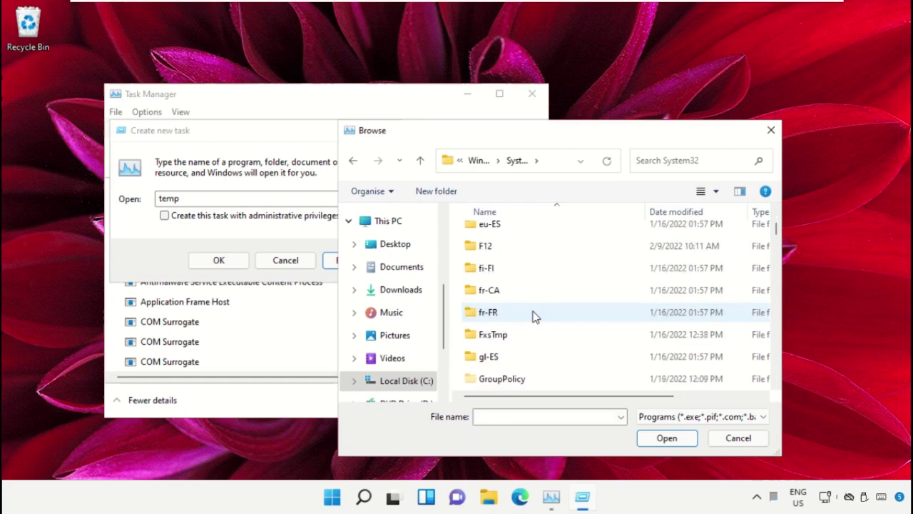
{"action": "type", "text": "cmd"}
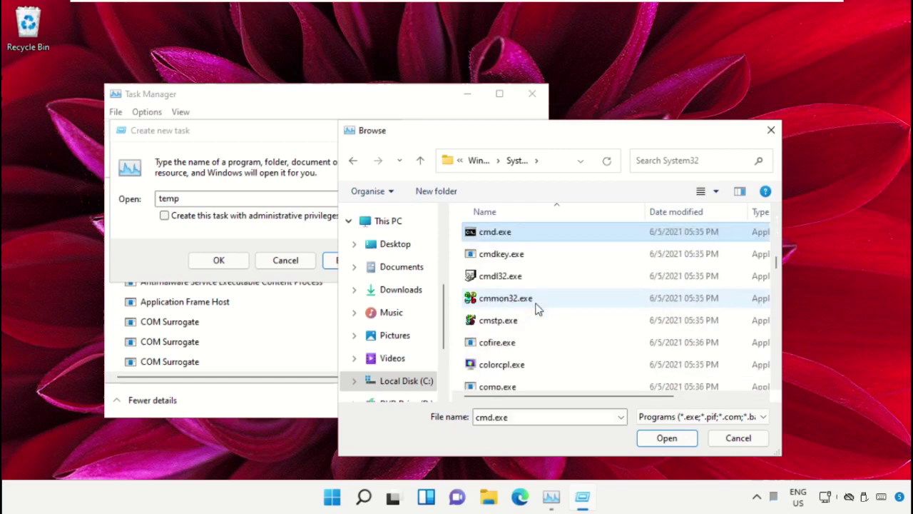
{"action": "scroll", "coordinate": [526, 306], "scroll_direction": "up", "scroll_amount": 1}
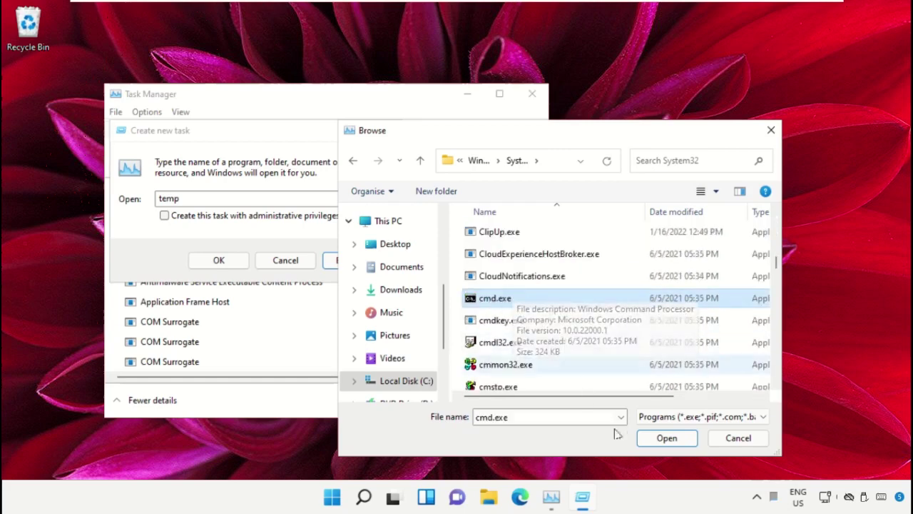
{"action": "left_click", "coordinate": [656, 443]}
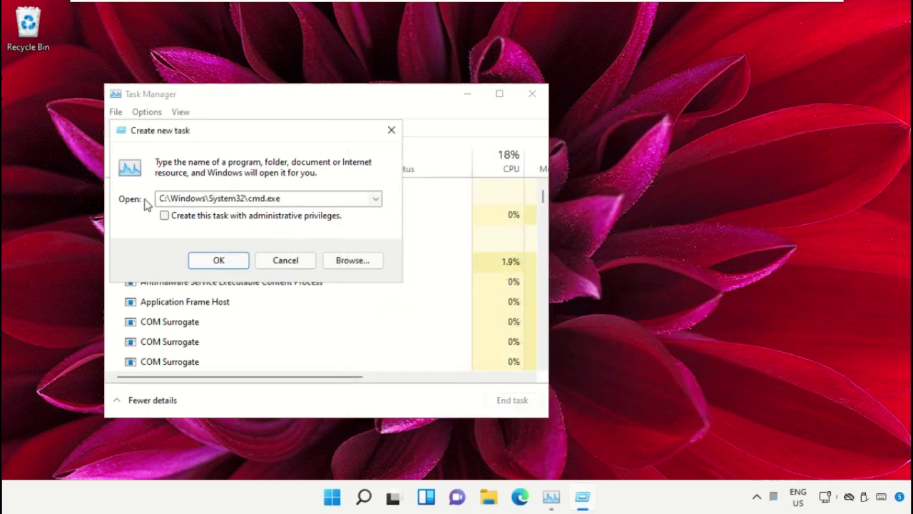
Run the cmd.exe task with administrative privileges and minimise Task Manager.
{"action": "left_click", "coordinate": [165, 216]}
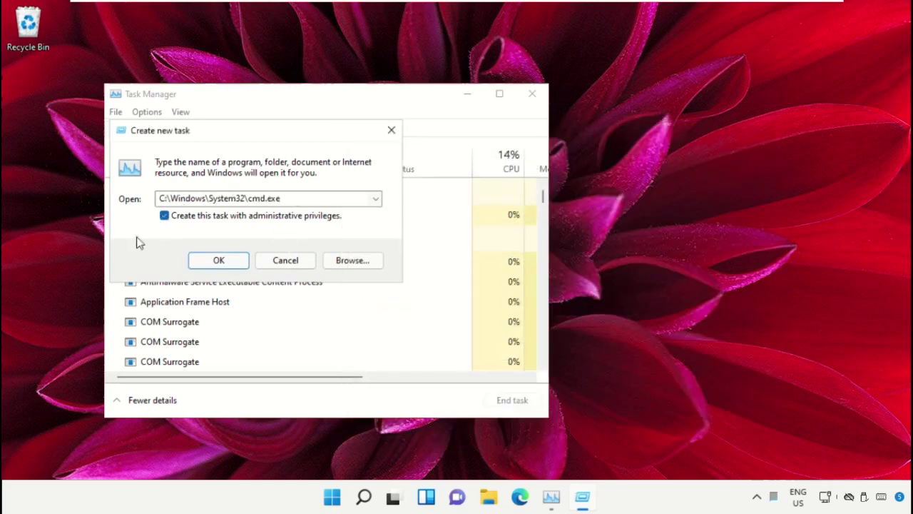
{"action": "left_click", "coordinate": [219, 261]}
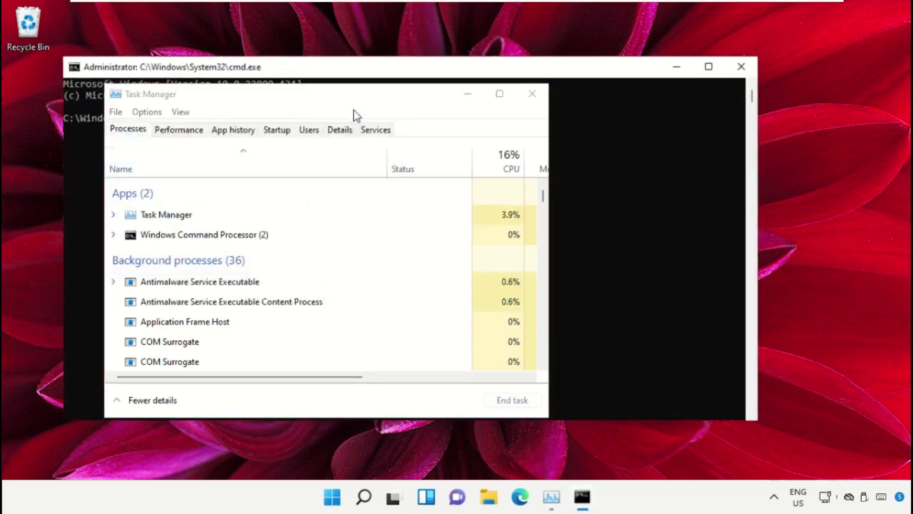
{"action": "left_click", "coordinate": [467, 97]}
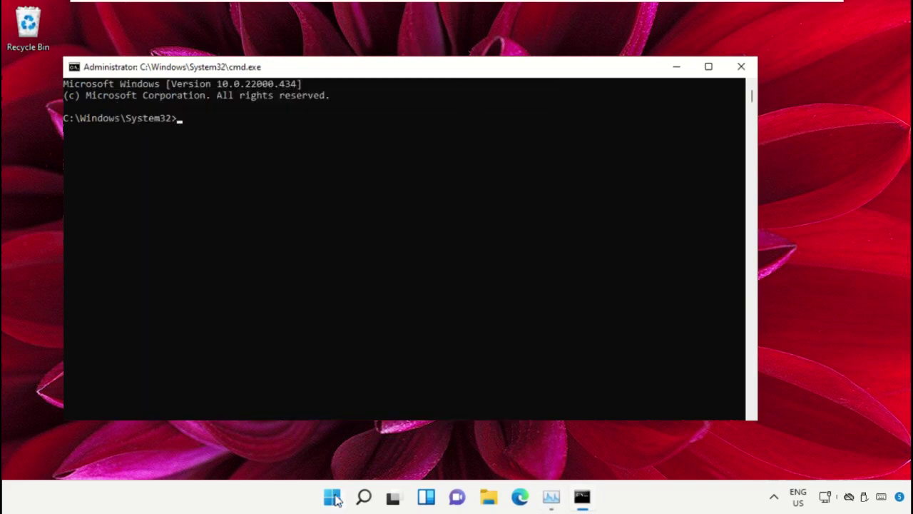
Minimise the Command Prompt window, then switch to Google Chrome and load google.com.
{"action": "left_click", "coordinate": [678, 68]}
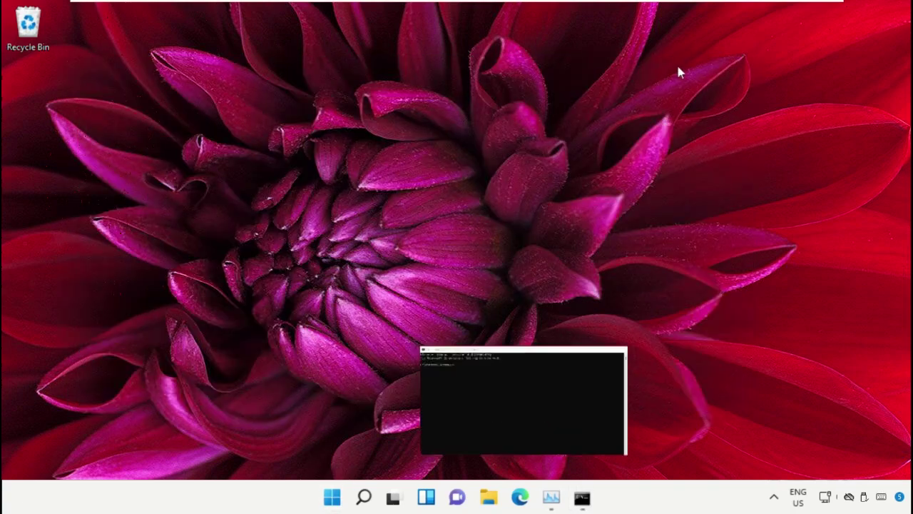
{"action": "left_click", "coordinate": [335, 497]}
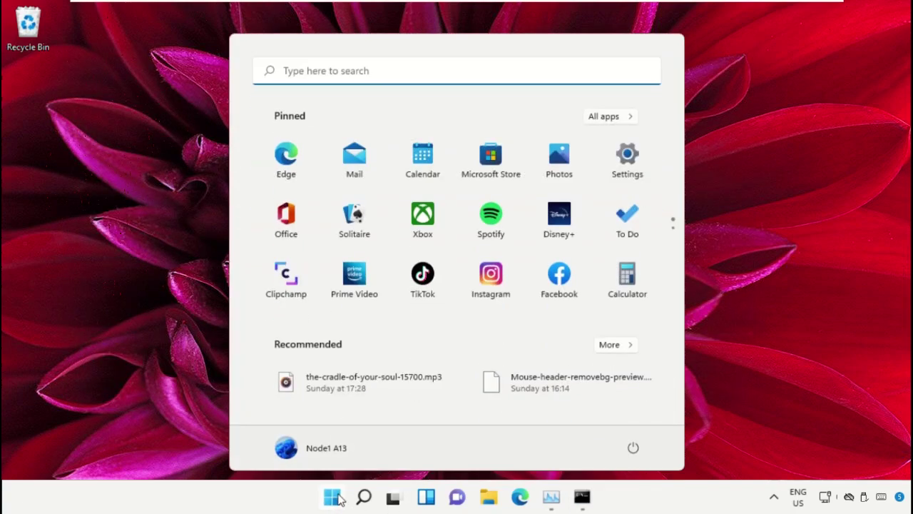
{"action": "type", "text": "Chrome"}
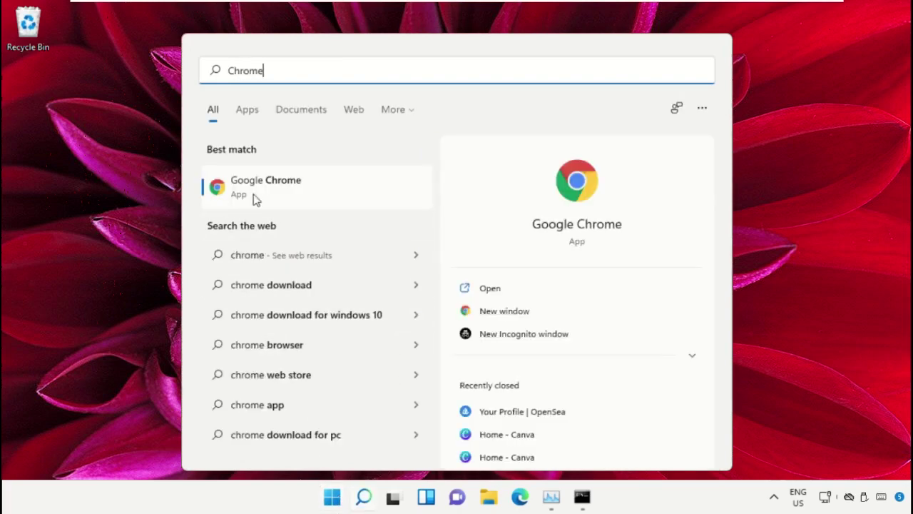
{"action": "left_click", "coordinate": [289, 189]}
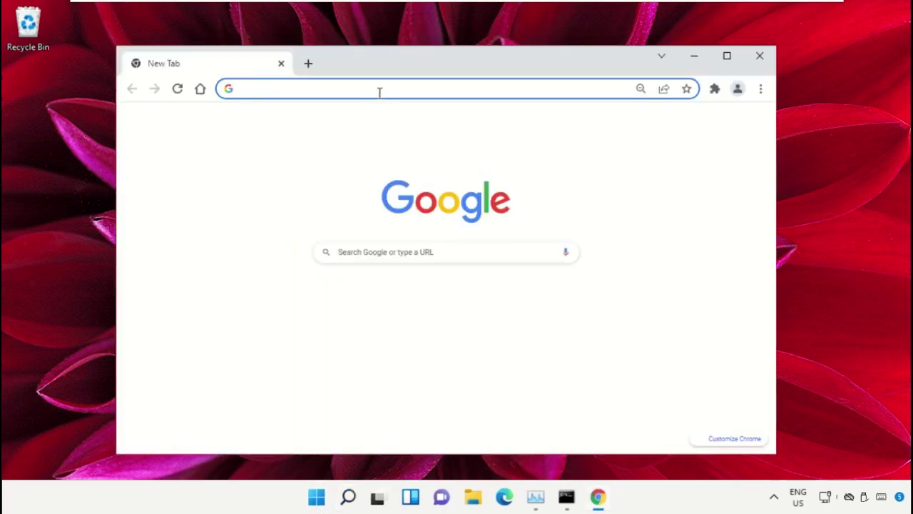
{"action": "type", "text": "google.com"}
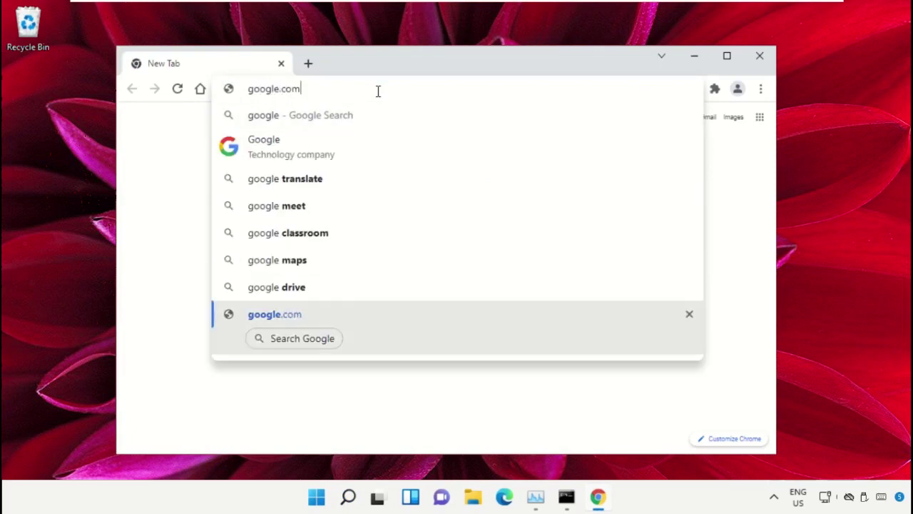
{"action": "key", "text": "Return"}
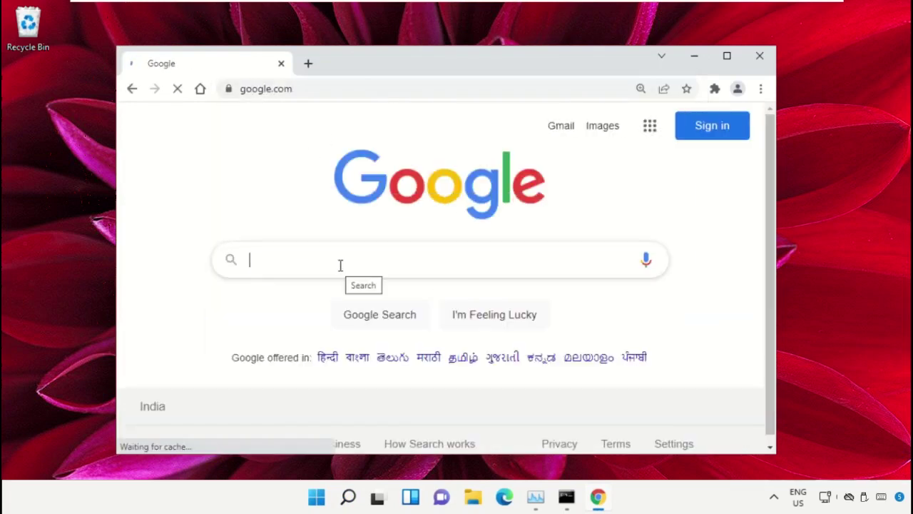
Search Google for "hows.tech windows commands" and open the Important Windows Commands page on Hows.tech.
{"action": "type", "text": "hows.tech"}
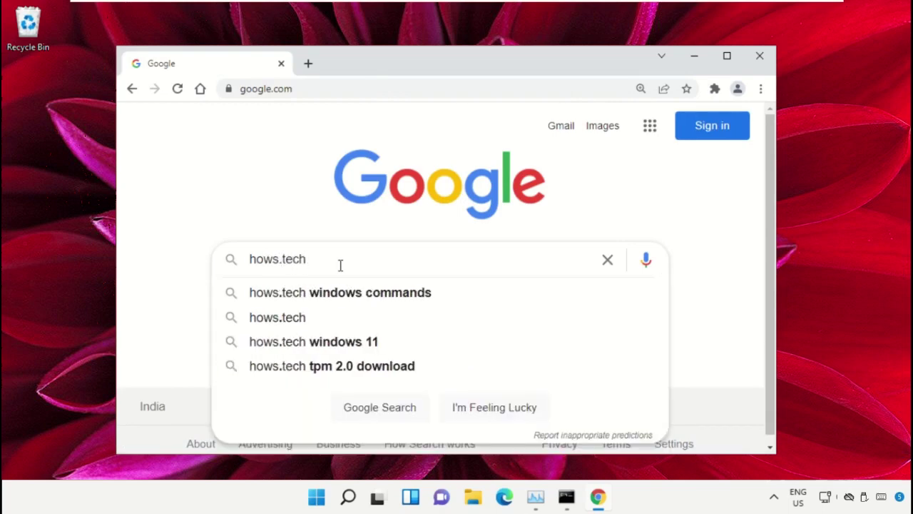
{"action": "key", "text": "Down"}
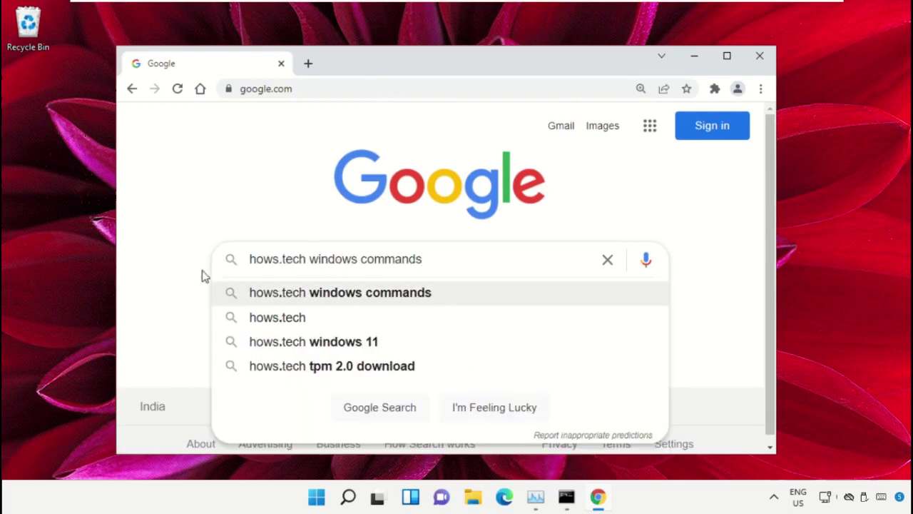
{"action": "left_click", "coordinate": [467, 293]}
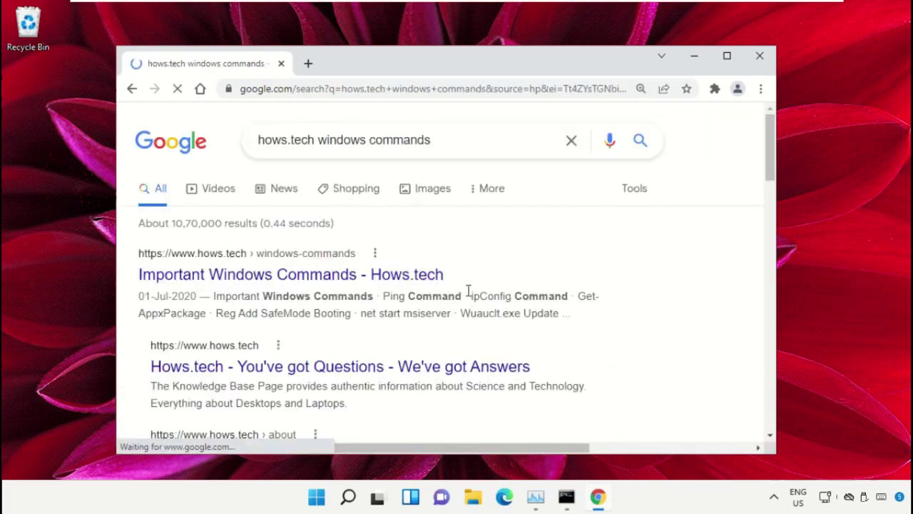
{"action": "left_click", "coordinate": [220, 281]}
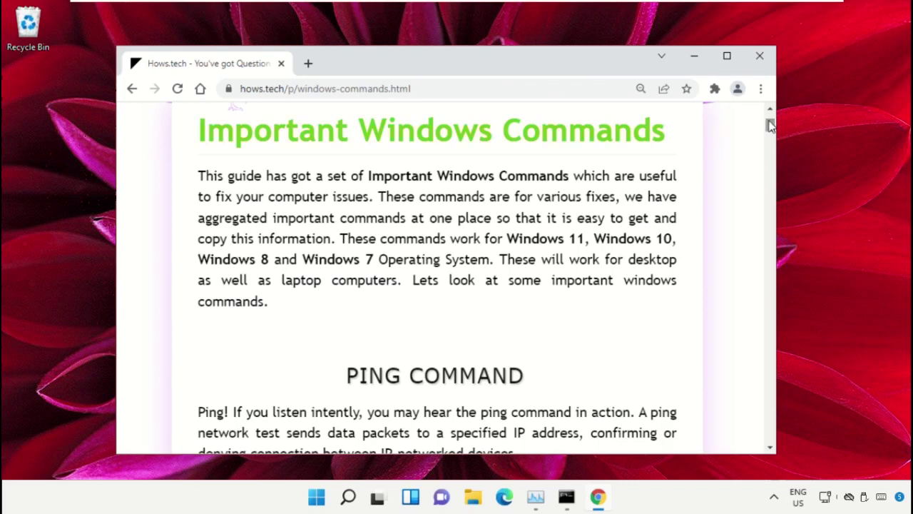
Find Command 12 on the Windows commands page and copy sfc /scanfile=c:\windows\system32\ieframe.dll.
{"action": "left_click_drag", "start_coordinate": [679, 142], "coordinate": [189, 146]}
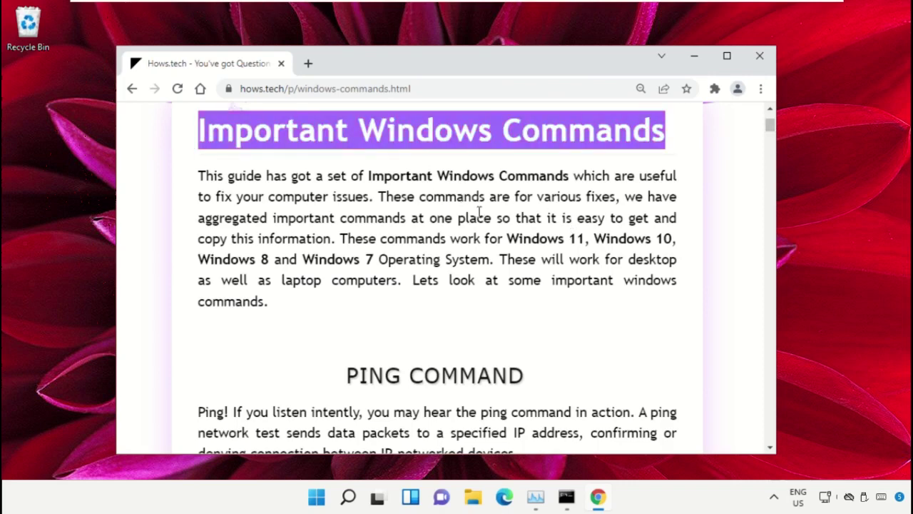
{"action": "left_click", "coordinate": [508, 212]}
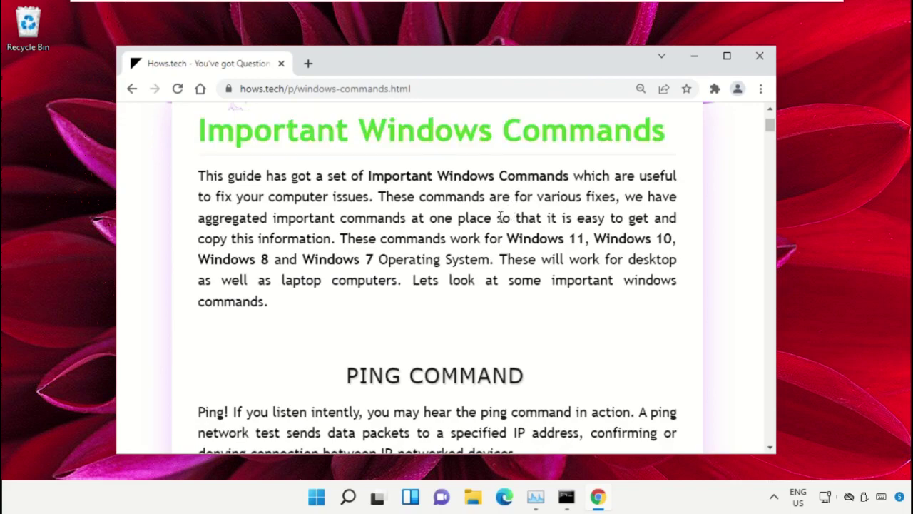
{"action": "scroll", "coordinate": [502, 216], "scroll_direction": "down", "scroll_amount": 10}
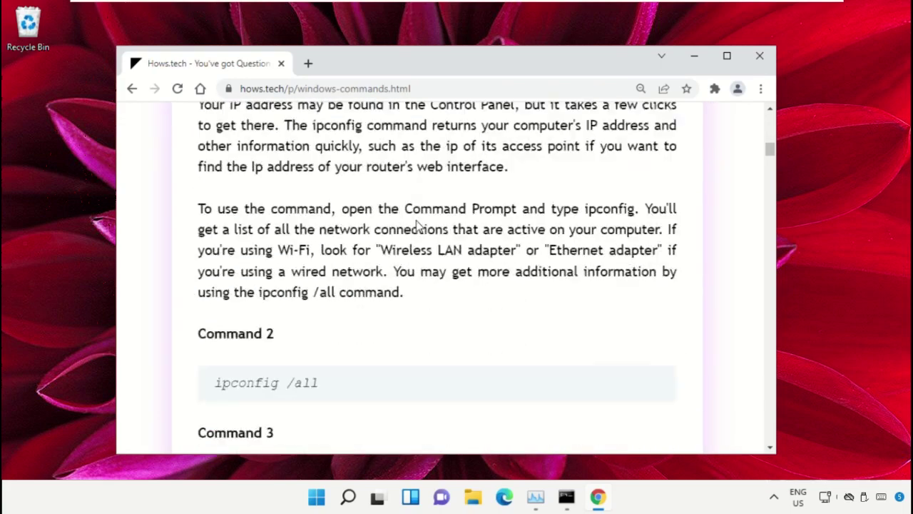
{"action": "scroll", "coordinate": [418, 224], "scroll_direction": "down", "scroll_amount": 10}
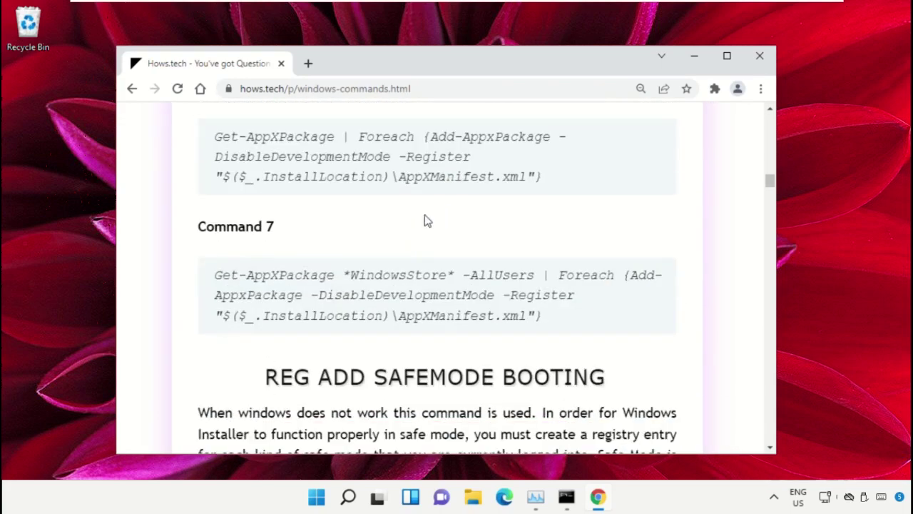
{"action": "scroll", "coordinate": [427, 221], "scroll_direction": "down", "scroll_amount": 10}
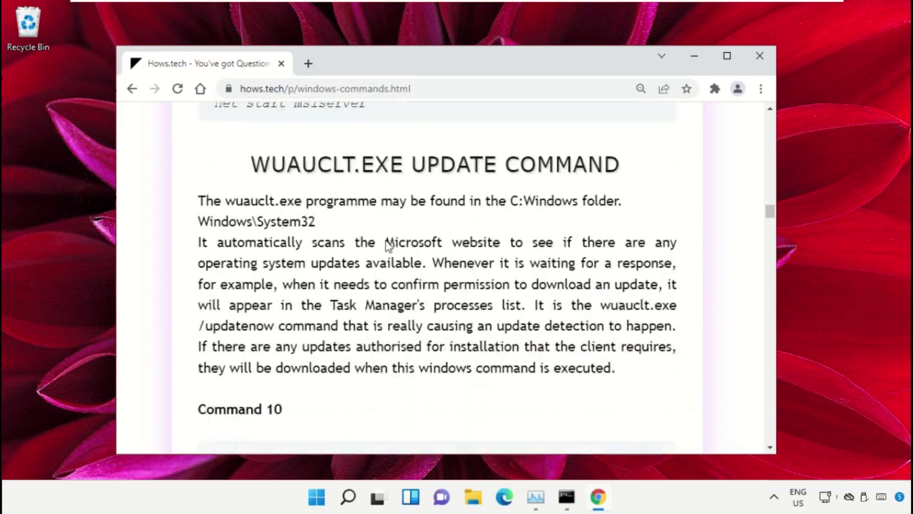
{"action": "scroll", "coordinate": [387, 244], "scroll_direction": "down", "scroll_amount": 7}
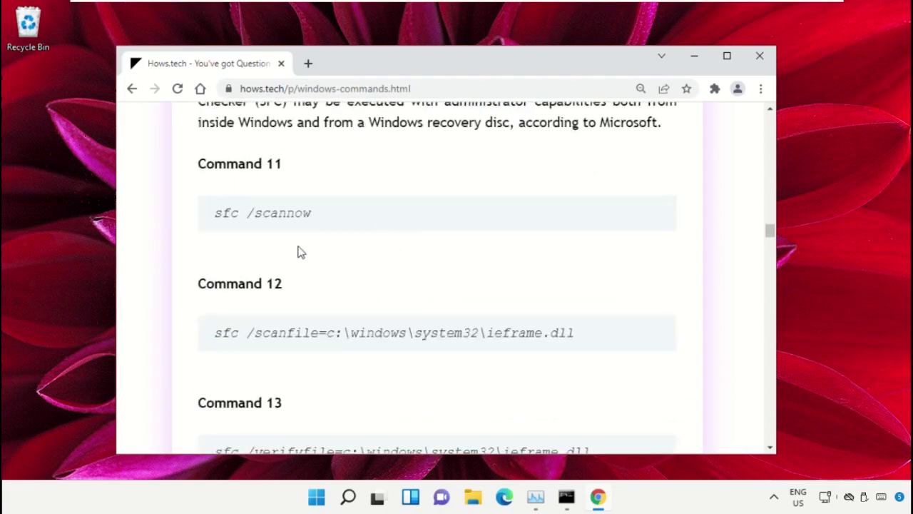
{"action": "scroll", "coordinate": [300, 251], "scroll_direction": "down", "scroll_amount": 1}
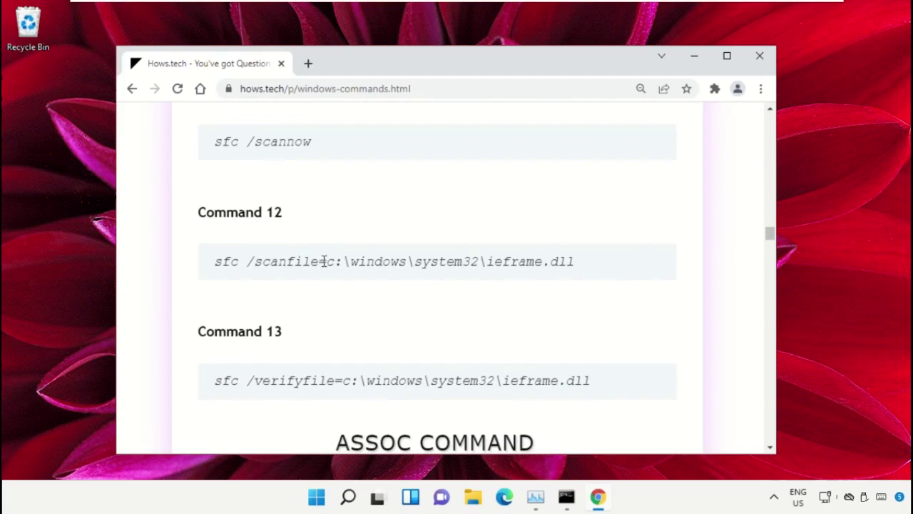
{"action": "triple_click", "coordinate": [324, 261]}
{"action": "left_click", "coordinate": [541, 298]}
{"action": "triple_click", "coordinate": [363, 261]}
{"action": "right_click", "coordinate": [362, 262]}
{"action": "left_click", "coordinate": [397, 277]}
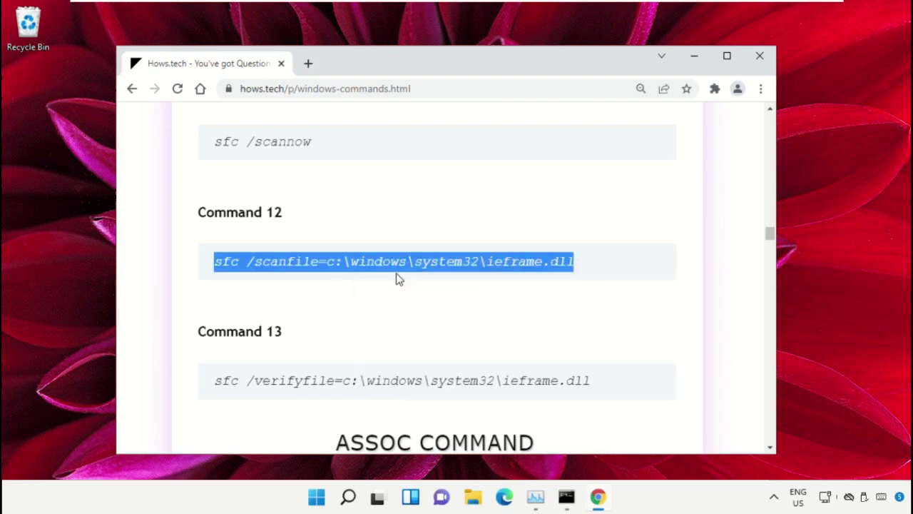
Switch to the Command Prompt and run the copied sfc /scanfile=c:\windows\system32\ieframe.dll command.
{"action": "left_click", "coordinate": [567, 498]}
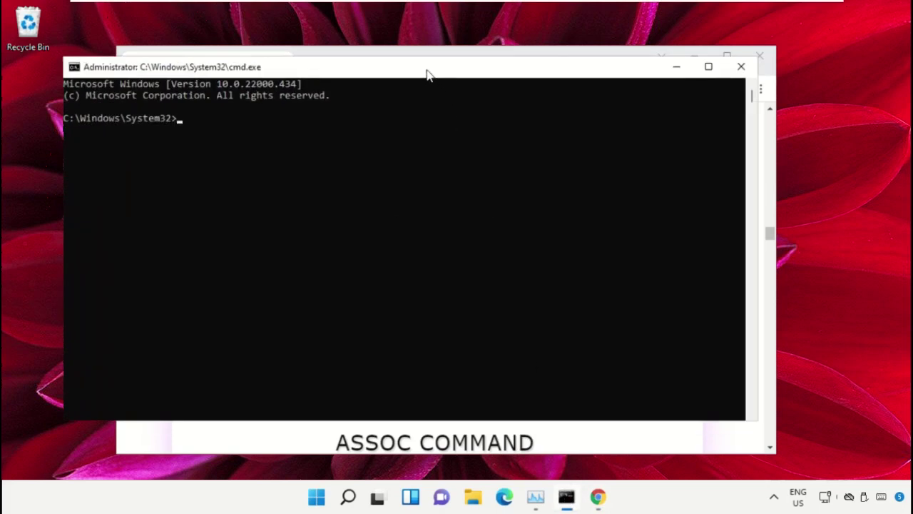
{"action": "left_click_drag", "start_coordinate": [427, 71], "coordinate": [461, 95]}
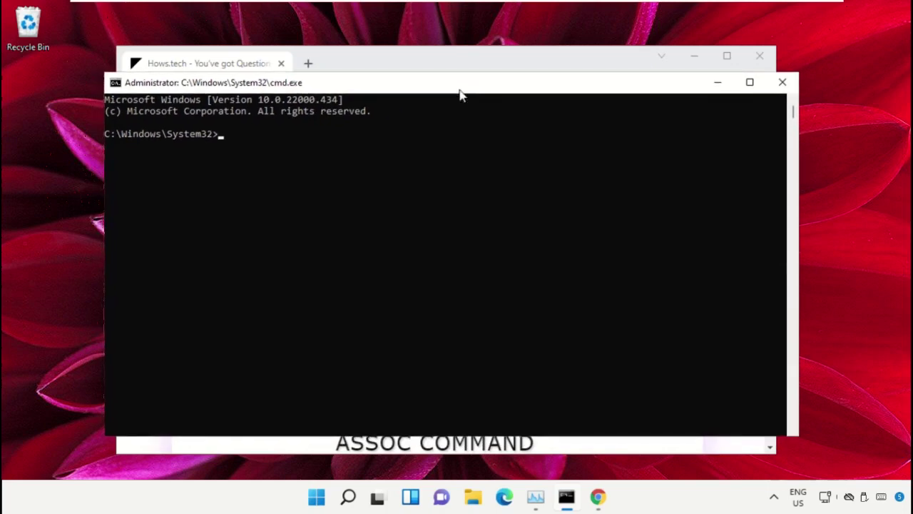
{"action": "right_click", "coordinate": [275, 170]}
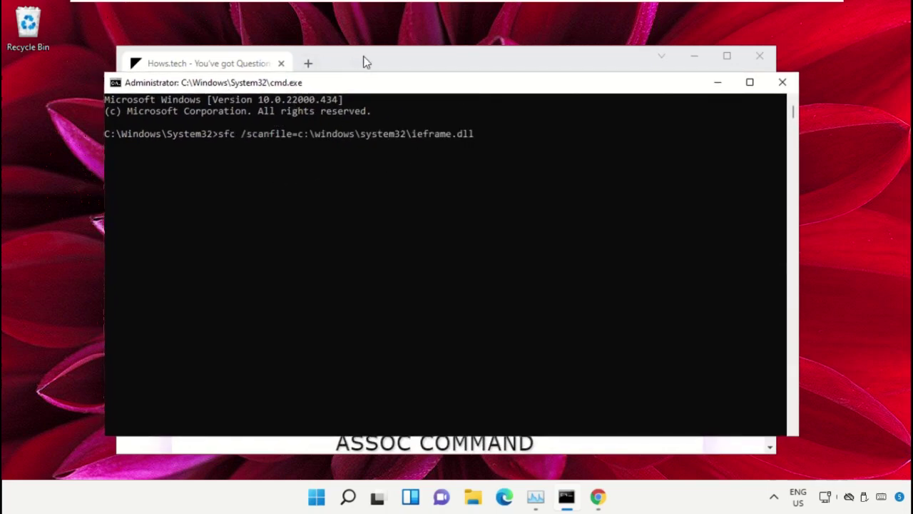
{"action": "key", "text": "Return"}
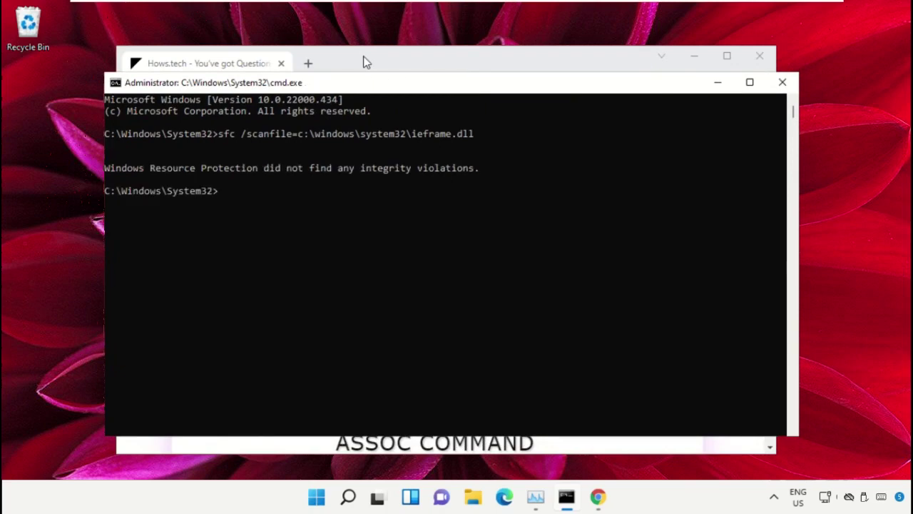
Return to Chrome and copy Command 13, sfc /verifyfile=c:\windows\system32\ieframe.dll.
{"action": "left_click", "coordinate": [364, 62]}
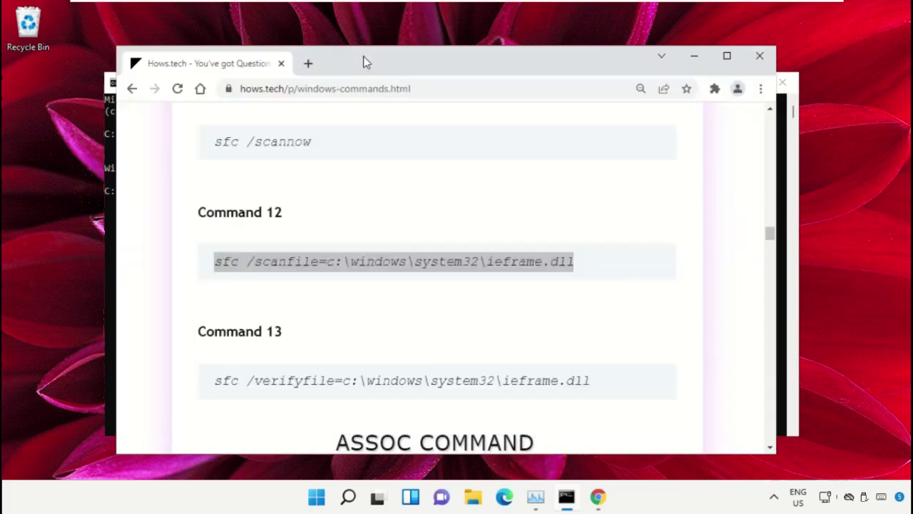
{"action": "scroll", "coordinate": [332, 190], "scroll_direction": "down", "scroll_amount": 1}
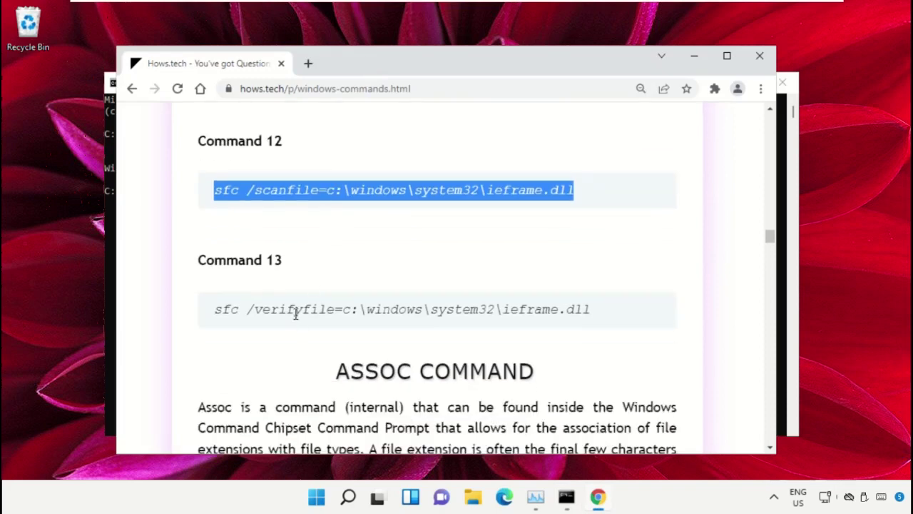
{"action": "triple_click", "coordinate": [296, 314]}
{"action": "right_click", "coordinate": [312, 315]}
{"action": "left_click", "coordinate": [357, 328]}
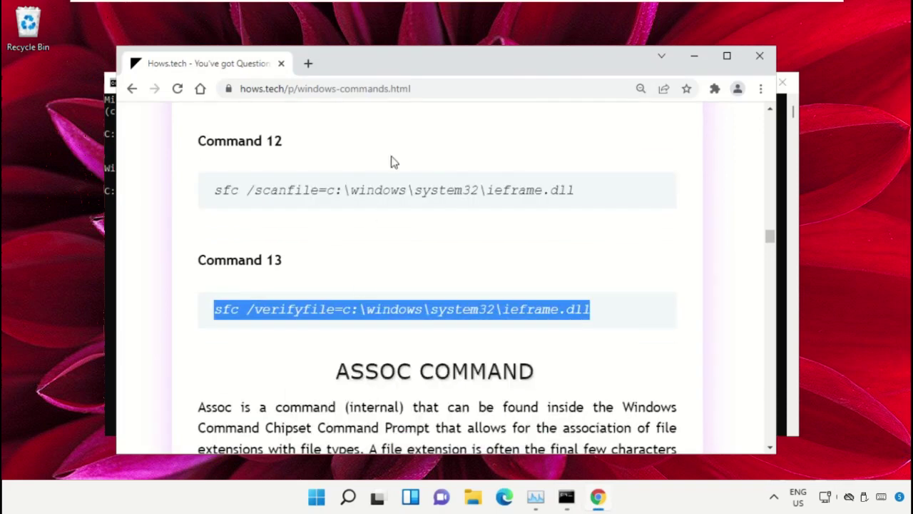
Run the copied sfc /verifyfile=c:\windows\system32\ieframe.dll command in the Command Prompt, close it and minimise Chrome.
{"action": "left_click", "coordinate": [565, 502]}
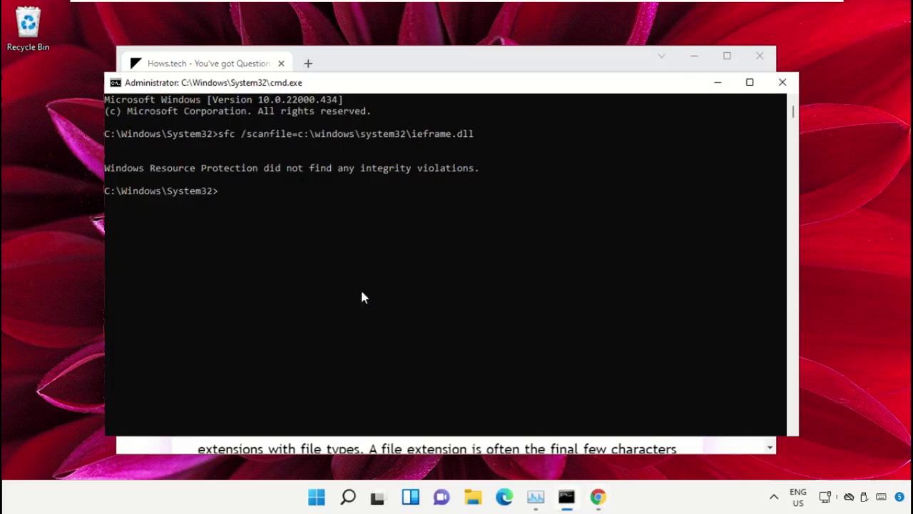
{"action": "key", "text": "ctrl+v"}
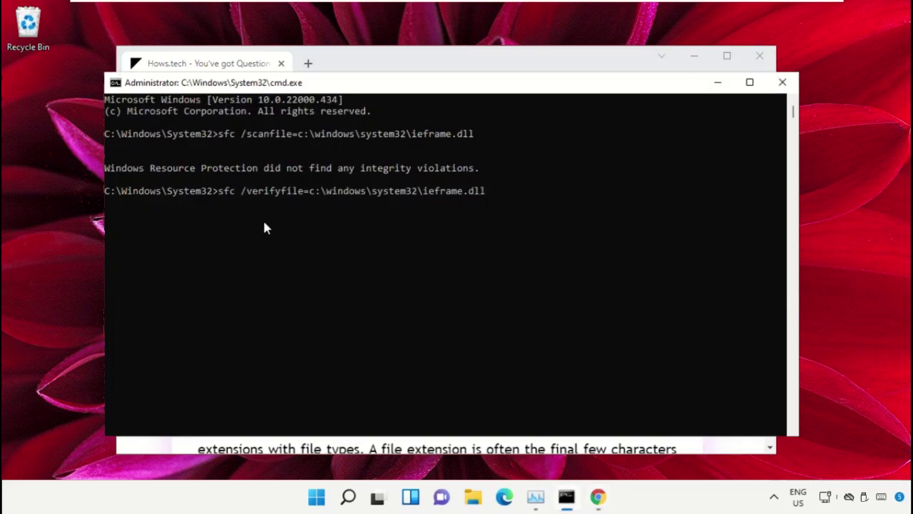
{"action": "key", "text": "Return"}
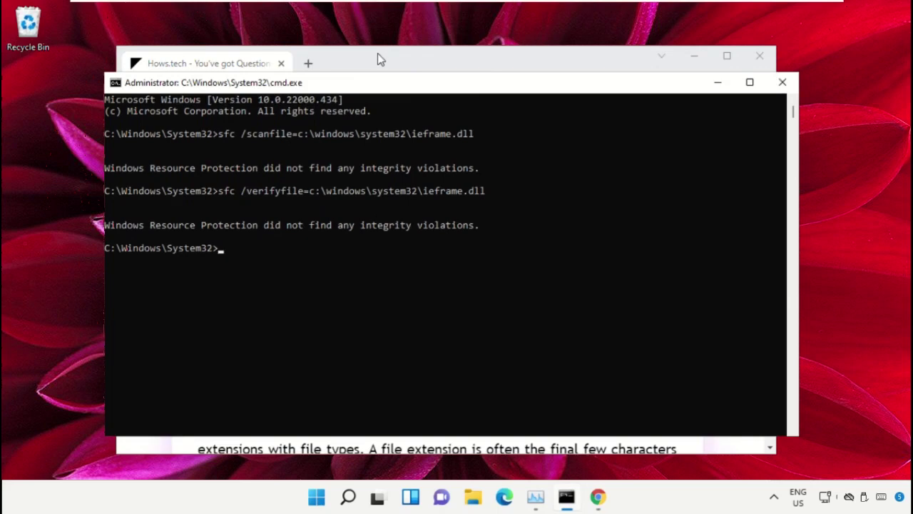
{"action": "left_click", "coordinate": [783, 84]}
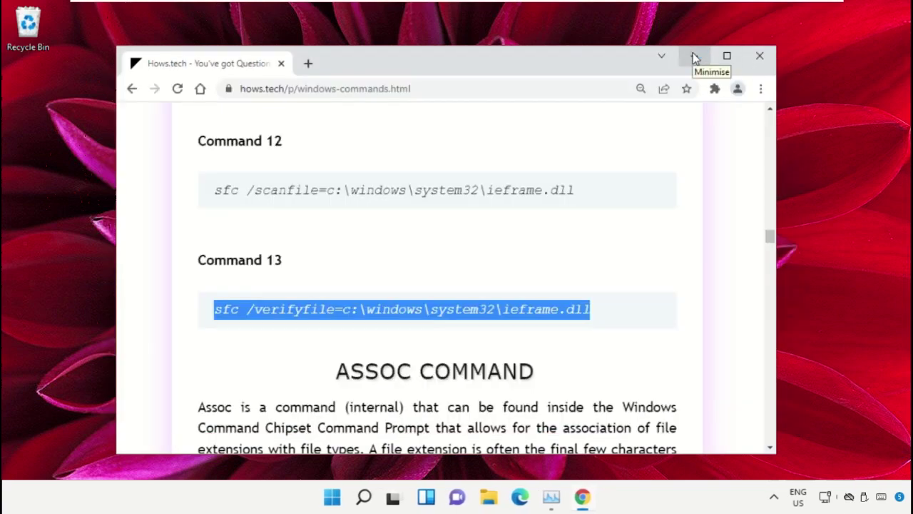
{"action": "left_click", "coordinate": [696, 57]}
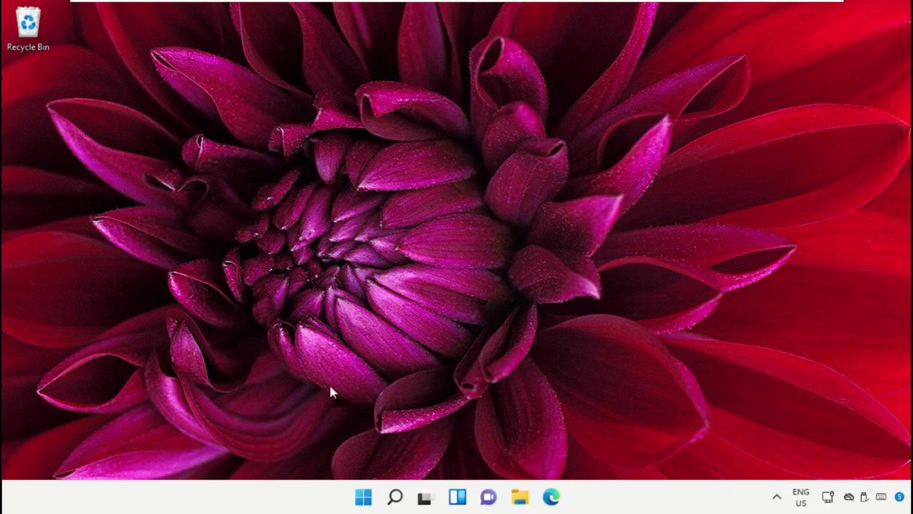
Open the SendTo folder by running Shell:SendTo from the Run dialog.
{"action": "right_click", "coordinate": [364, 498]}
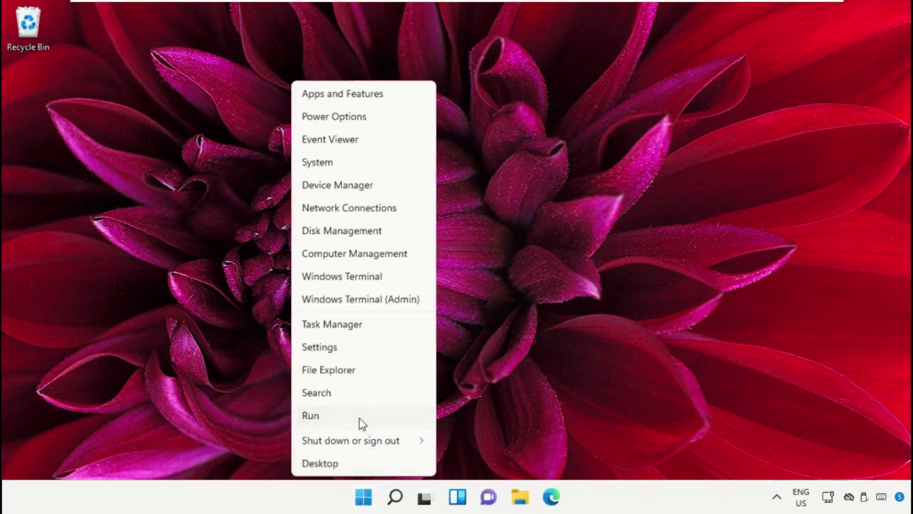
{"action": "left_click", "coordinate": [359, 417]}
{"action": "left_click_drag", "start_coordinate": [236, 352], "coordinate": [475, 151]}
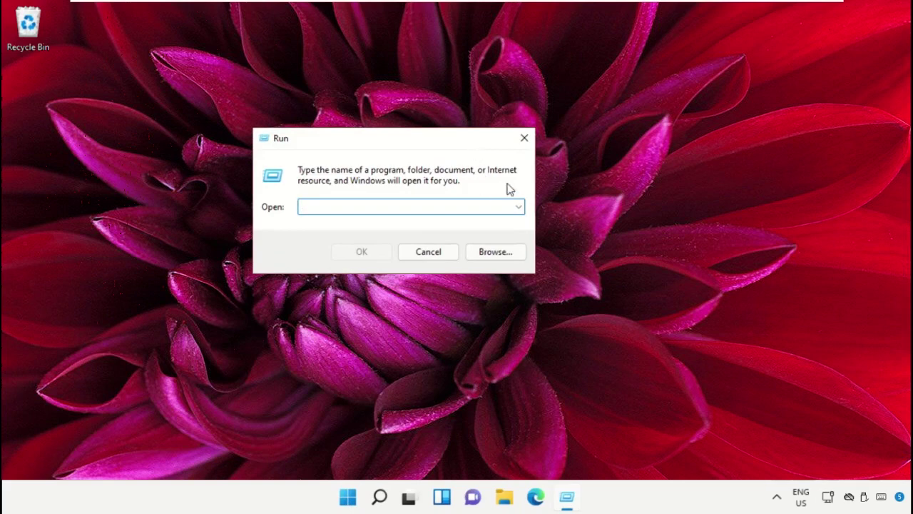
{"action": "type", "text": "Shell:SendTo"}
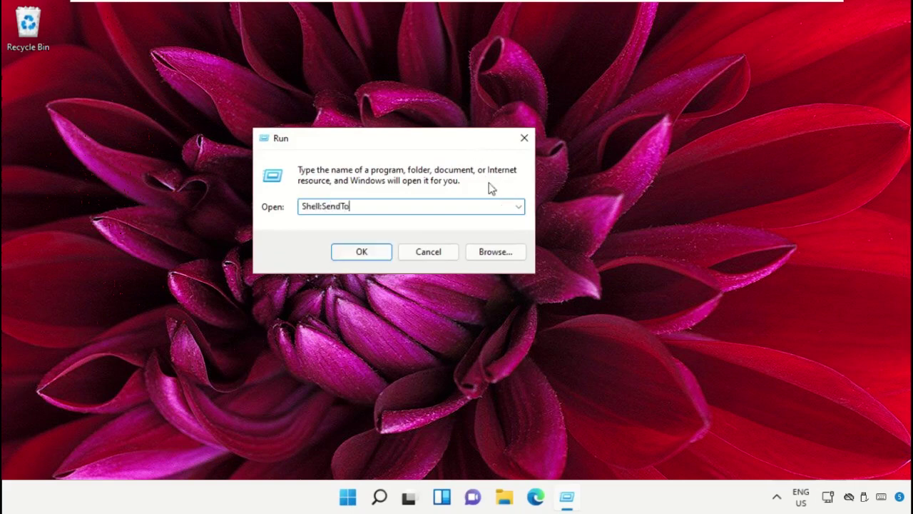
{"action": "left_click", "coordinate": [379, 251]}
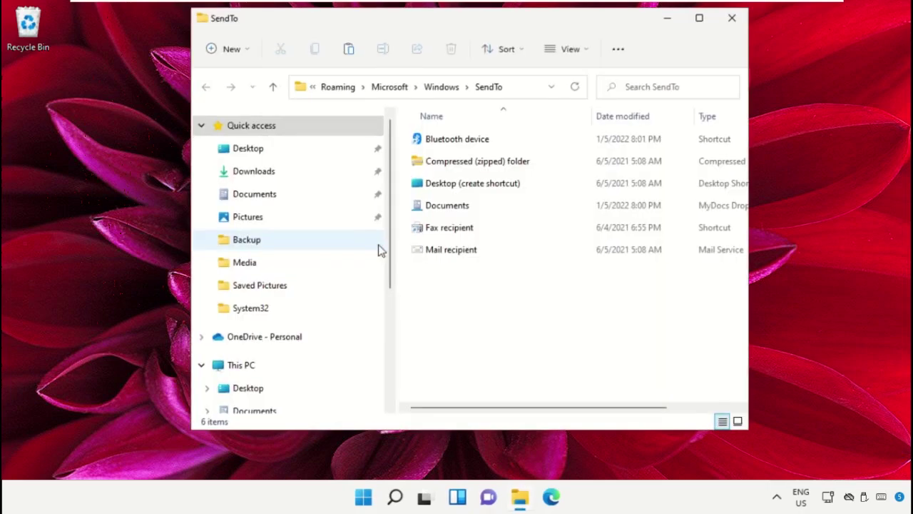
Create a shortcut named Backup in the SendTo folder that targets the Backup folder inside Documents.
{"action": "right_click", "coordinate": [480, 296]}
{"action": "mouse_move", "coordinate": [596, 188]}
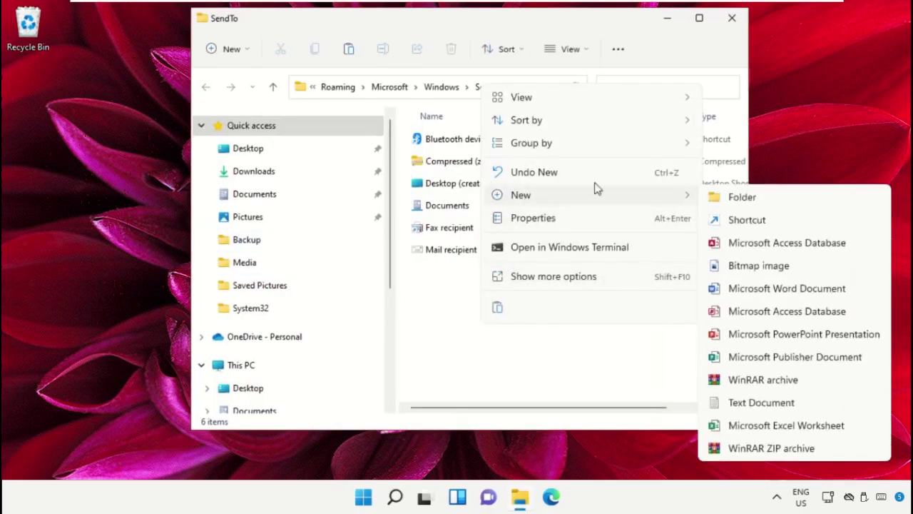
{"action": "left_click", "coordinate": [737, 223]}
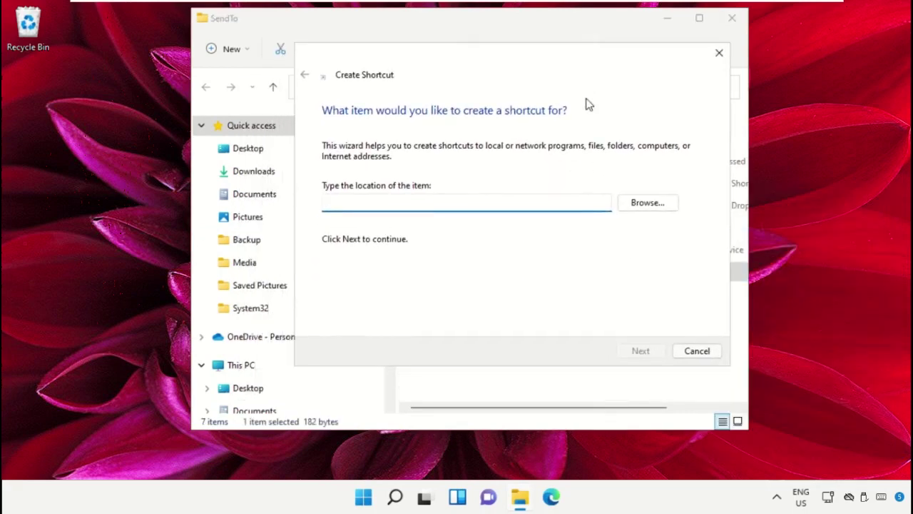
{"action": "left_click", "coordinate": [642, 207]}
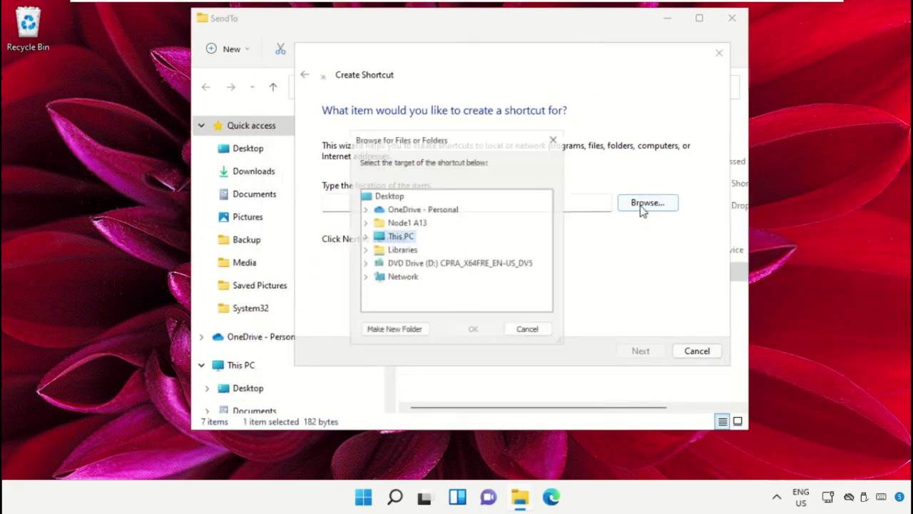
{"action": "double_click", "coordinate": [401, 237]}
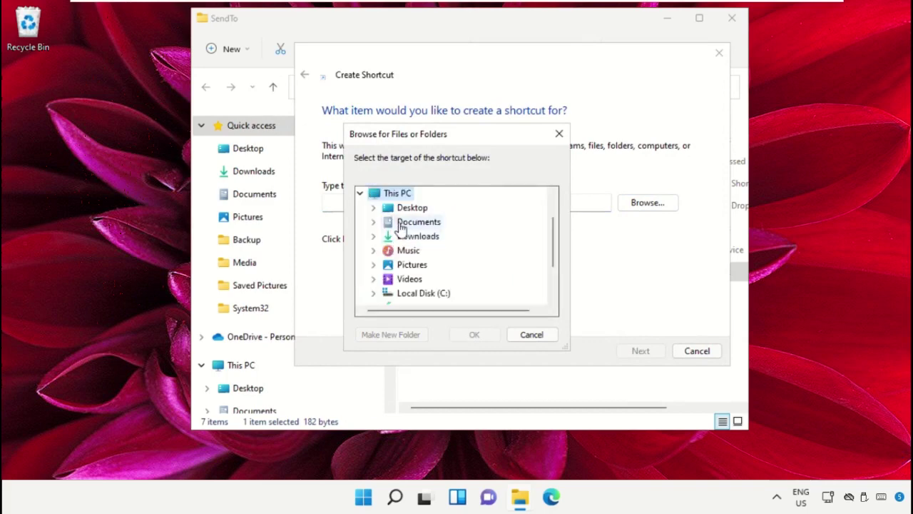
{"action": "double_click", "coordinate": [404, 223]}
{"action": "left_click", "coordinate": [419, 280]}
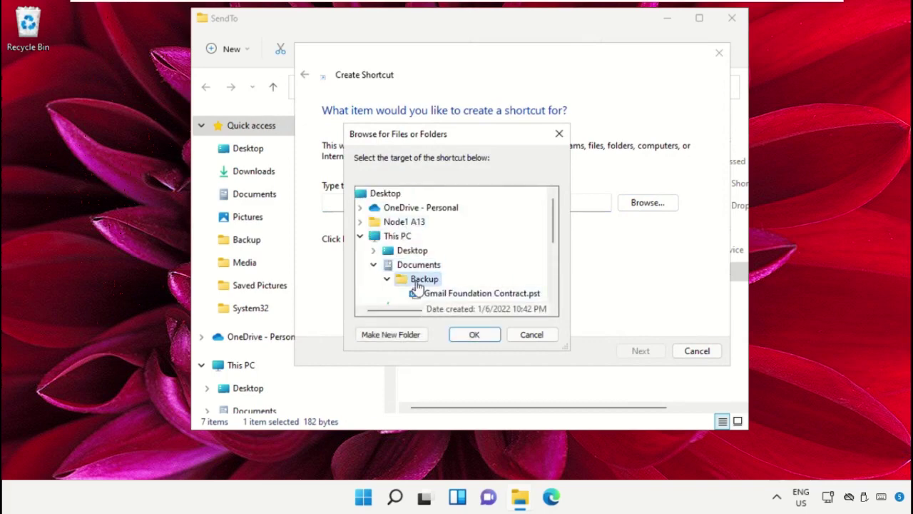
{"action": "left_click", "coordinate": [477, 336]}
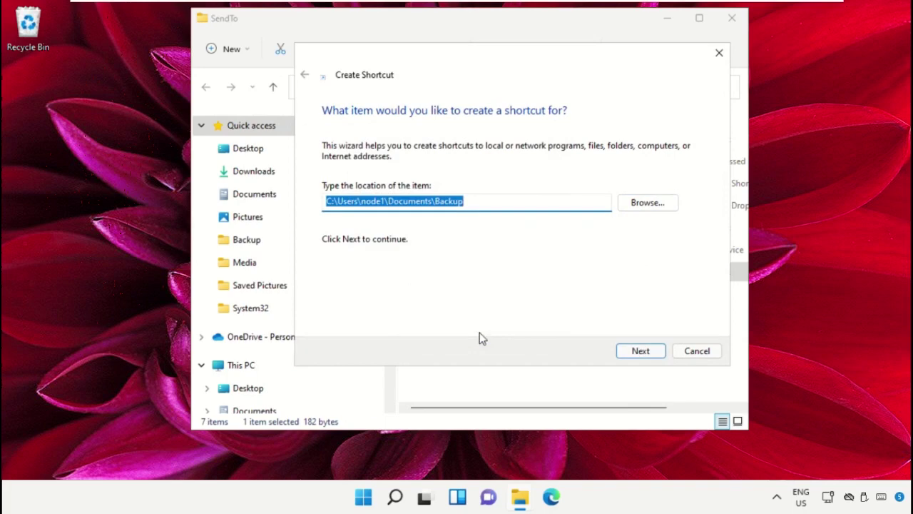
{"action": "left_click", "coordinate": [637, 352]}
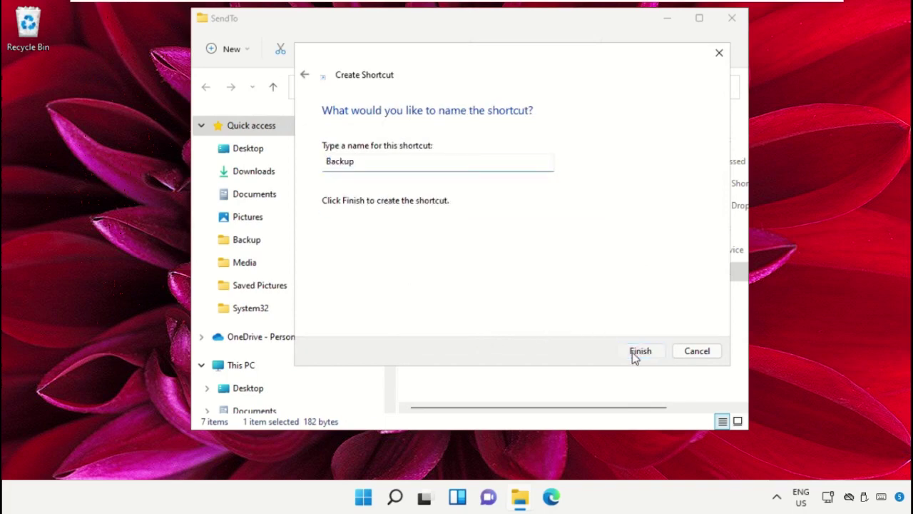
{"action": "left_click", "coordinate": [635, 352]}
{"action": "left_click", "coordinate": [521, 305]}
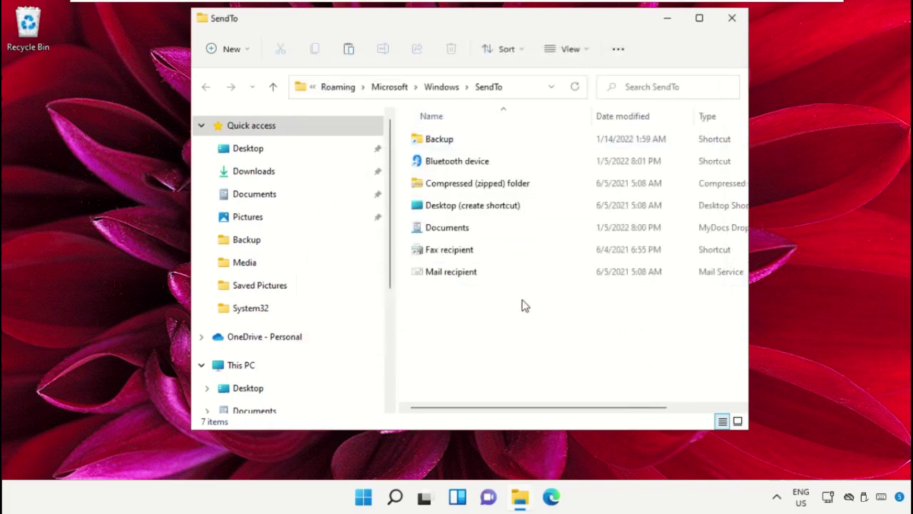
Send Slideshow with Music.mp4 from the Pictures folder to the Backup folder using the Send to command.
{"action": "scroll", "coordinate": [269, 230], "scroll_direction": "down", "scroll_amount": 3}
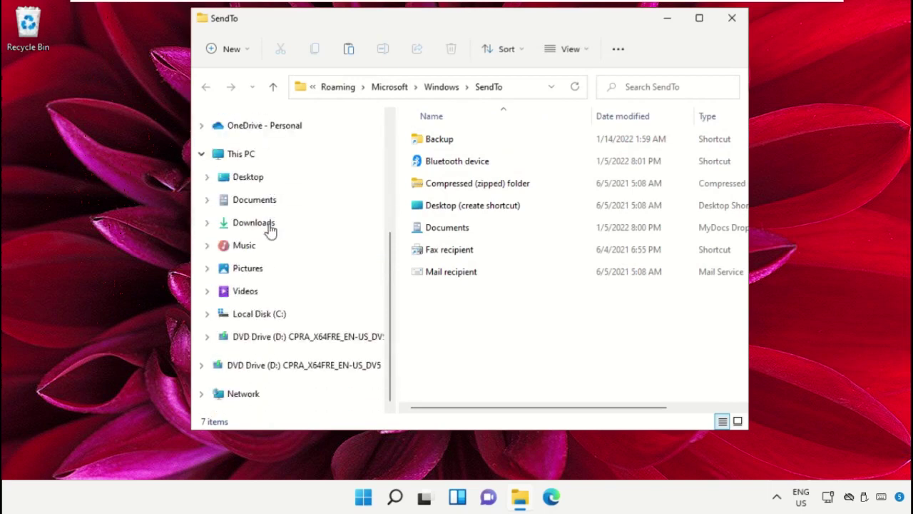
{"action": "left_click", "coordinate": [262, 269]}
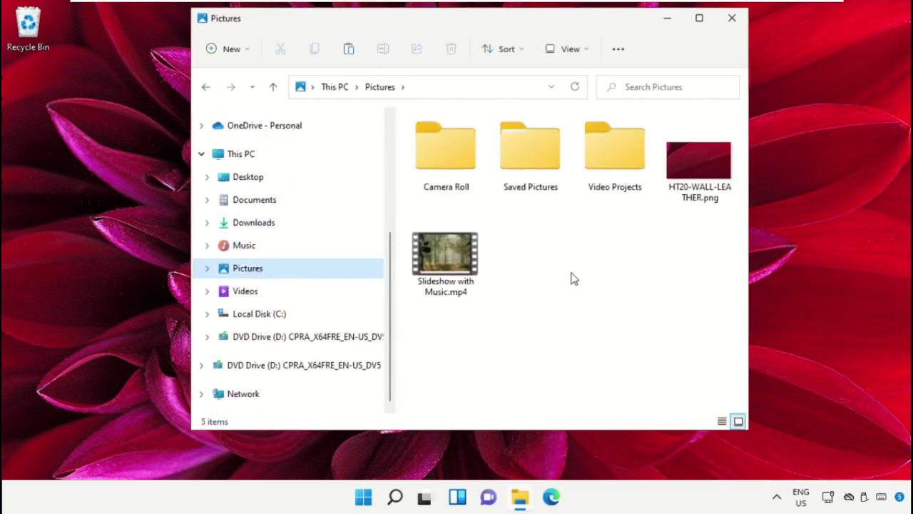
{"action": "left_click", "coordinate": [466, 281]}
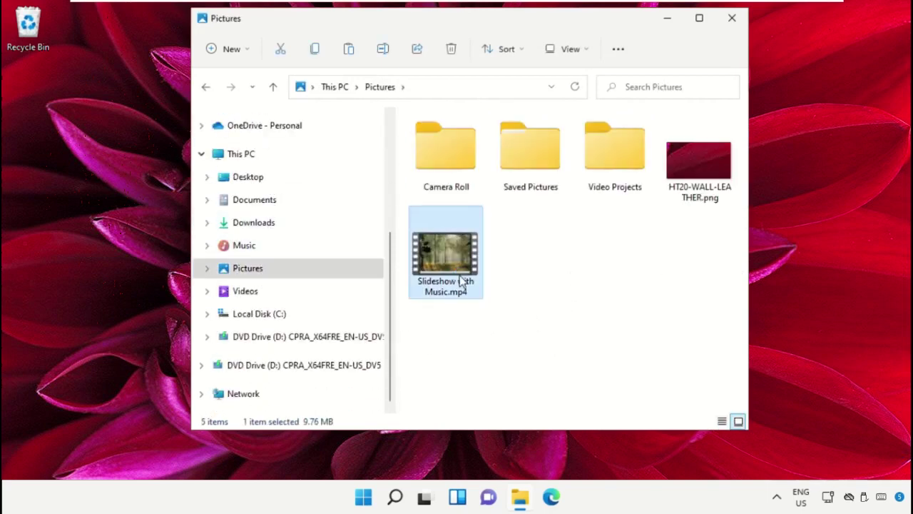
{"action": "right_click", "coordinate": [461, 282]}
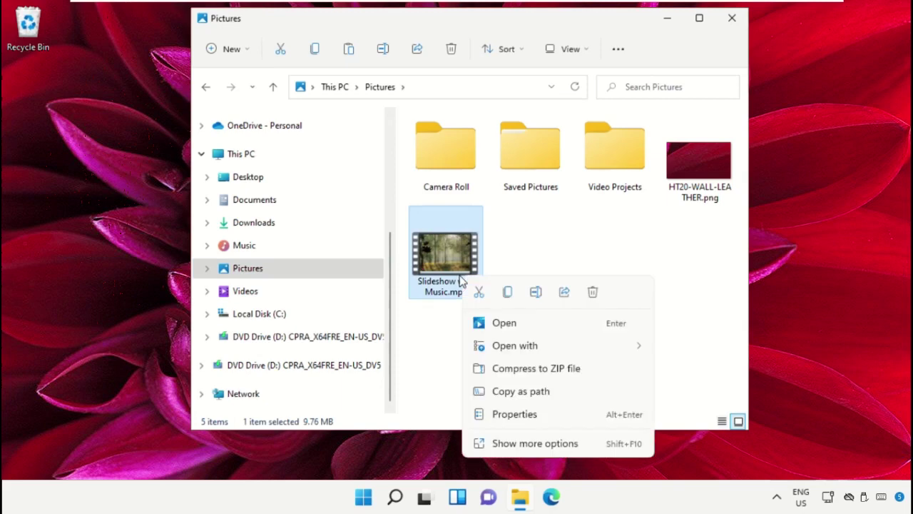
{"action": "left_click", "coordinate": [540, 443]}
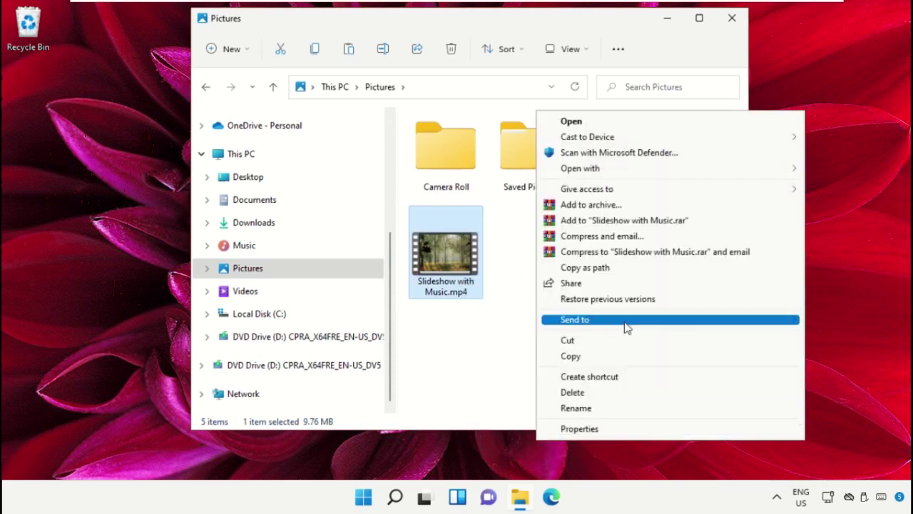
{"action": "mouse_move", "coordinate": [625, 322]}
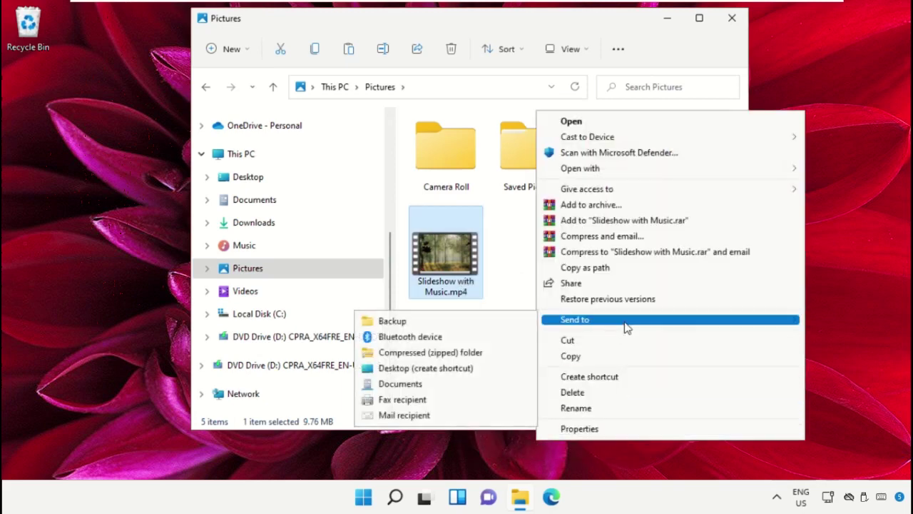
{"action": "left_click", "coordinate": [420, 325]}
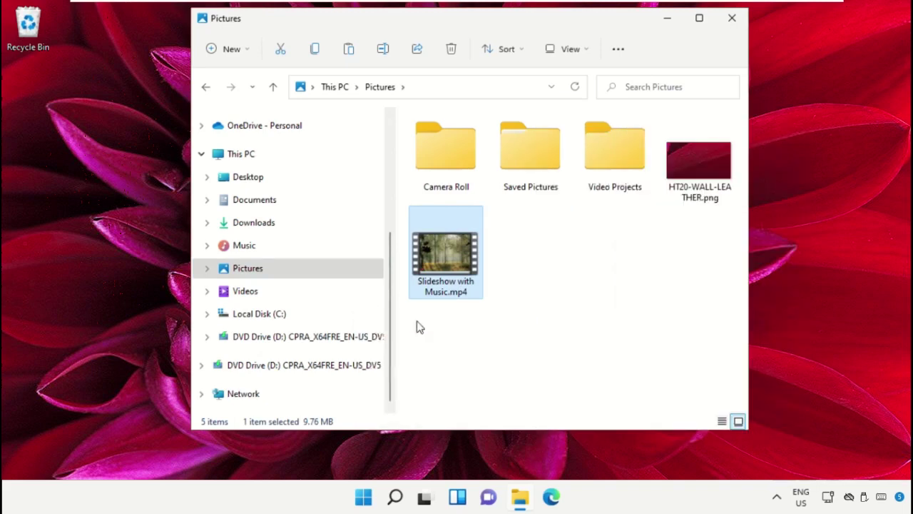
Check the Backup folder for the sent video file, and close File Explorer.
{"action": "scroll", "coordinate": [285, 289], "scroll_direction": "up", "scroll_amount": 5}
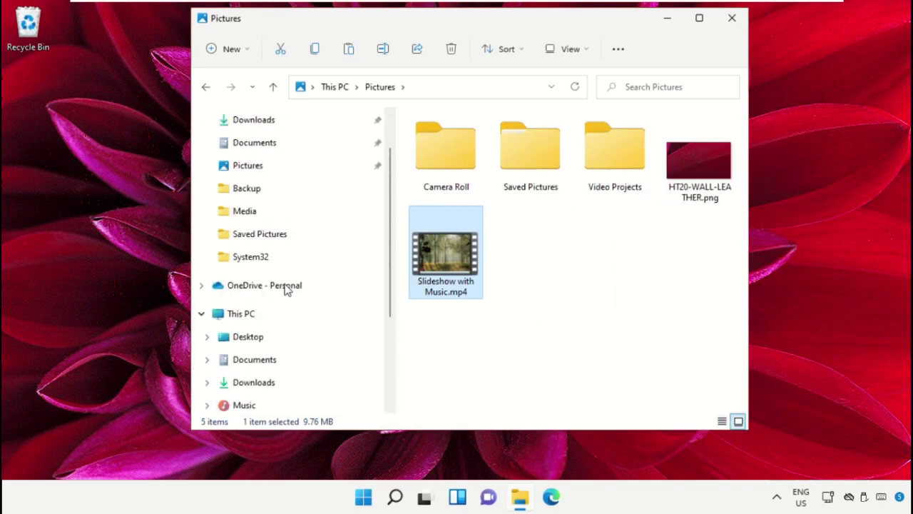
{"action": "left_click", "coordinate": [289, 200]}
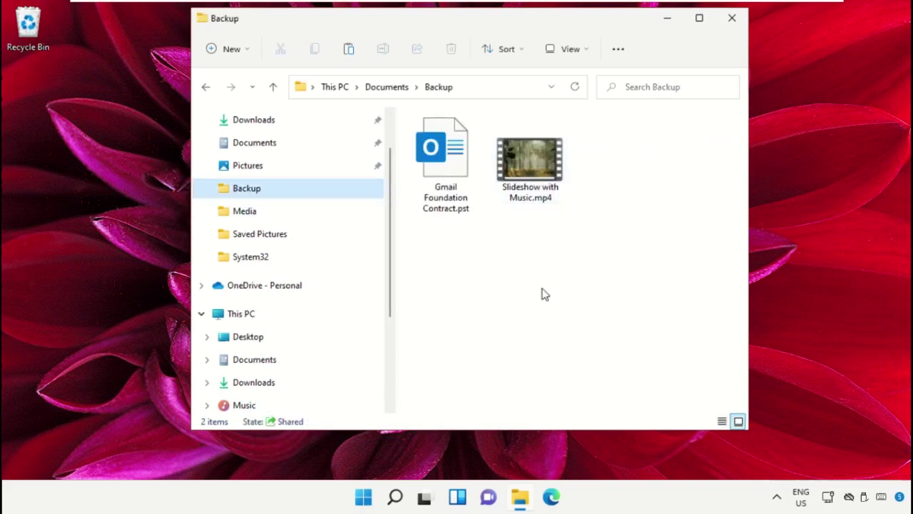
{"action": "left_click", "coordinate": [732, 18]}
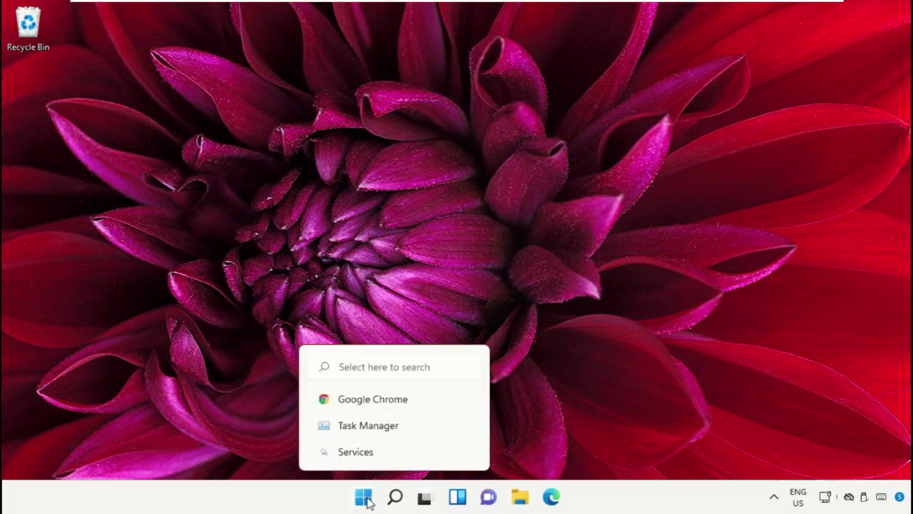
Display the power options available in the Start menu.
{"action": "left_click", "coordinate": [364, 499]}
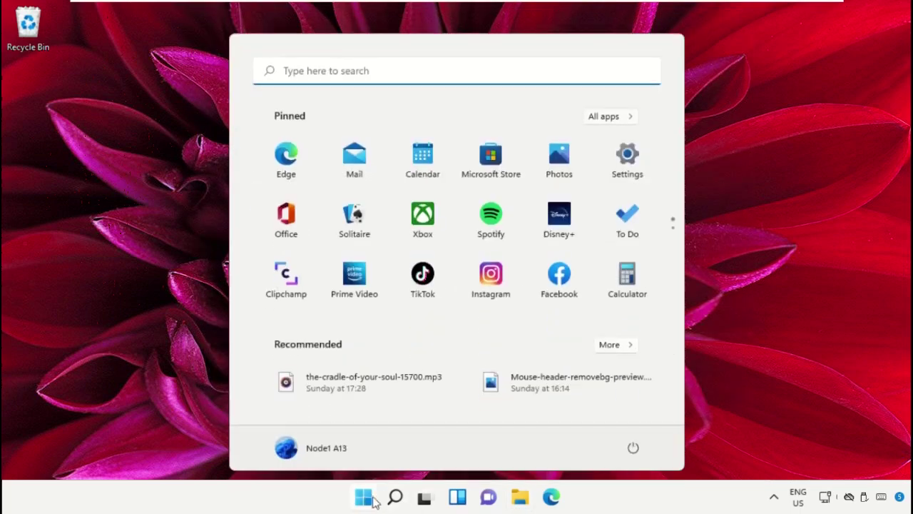
{"action": "left_click", "coordinate": [635, 448]}
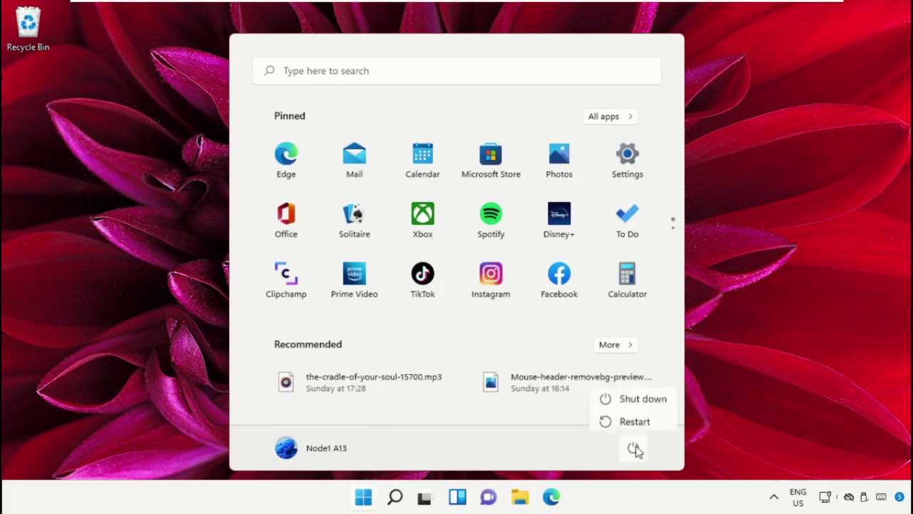